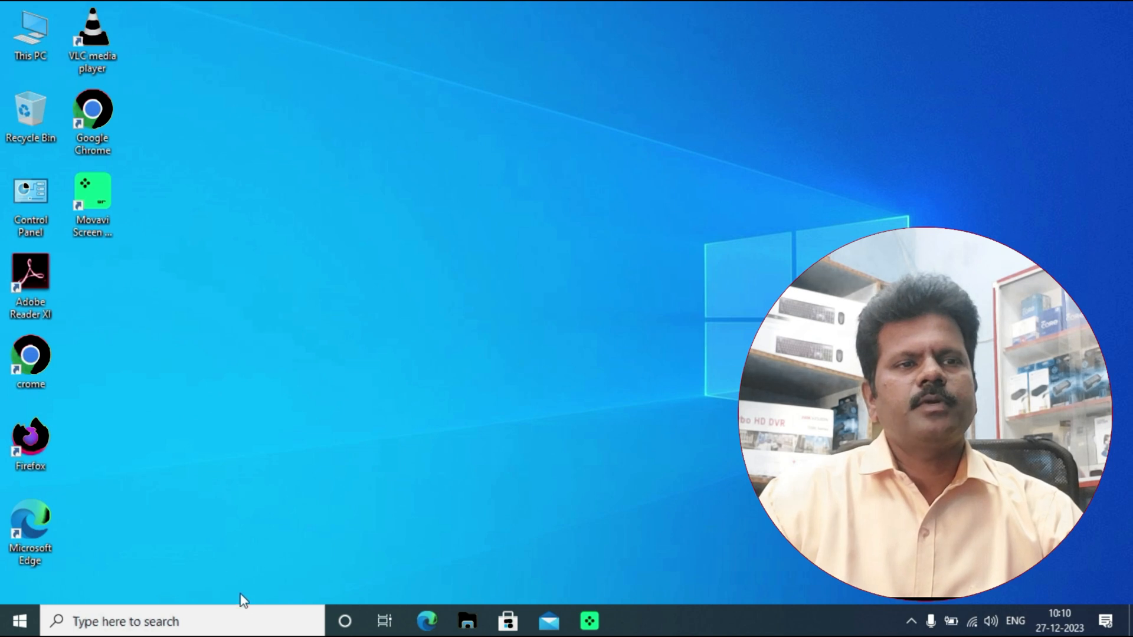
Check the Windows activation status and the Windows Update page in Settings, and close Settings
left_click(248, 623)
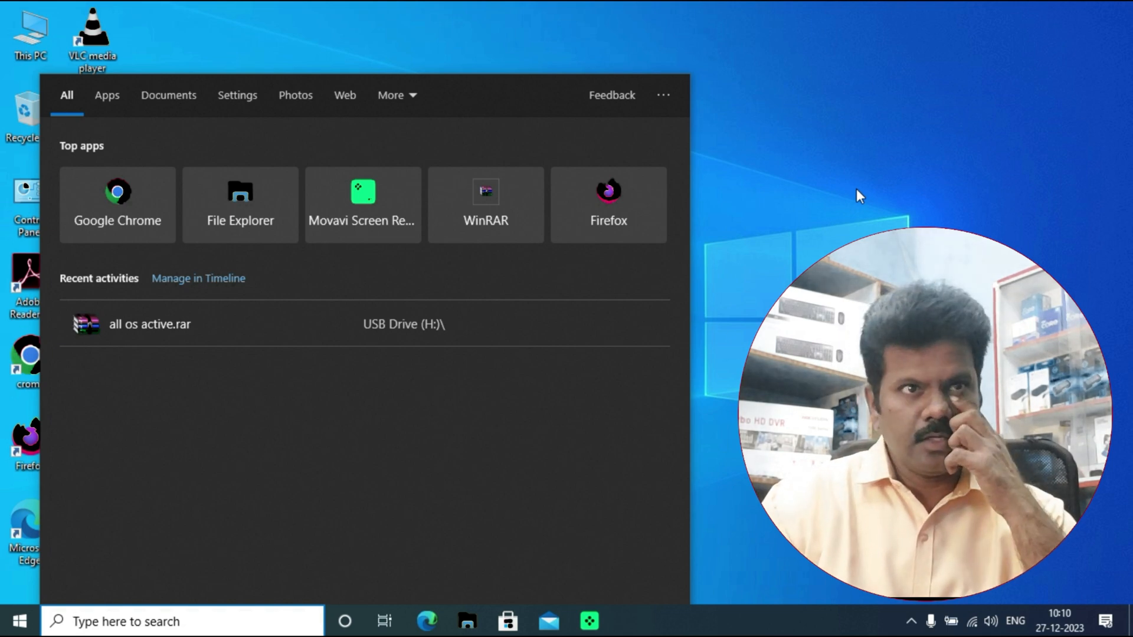
type("act")
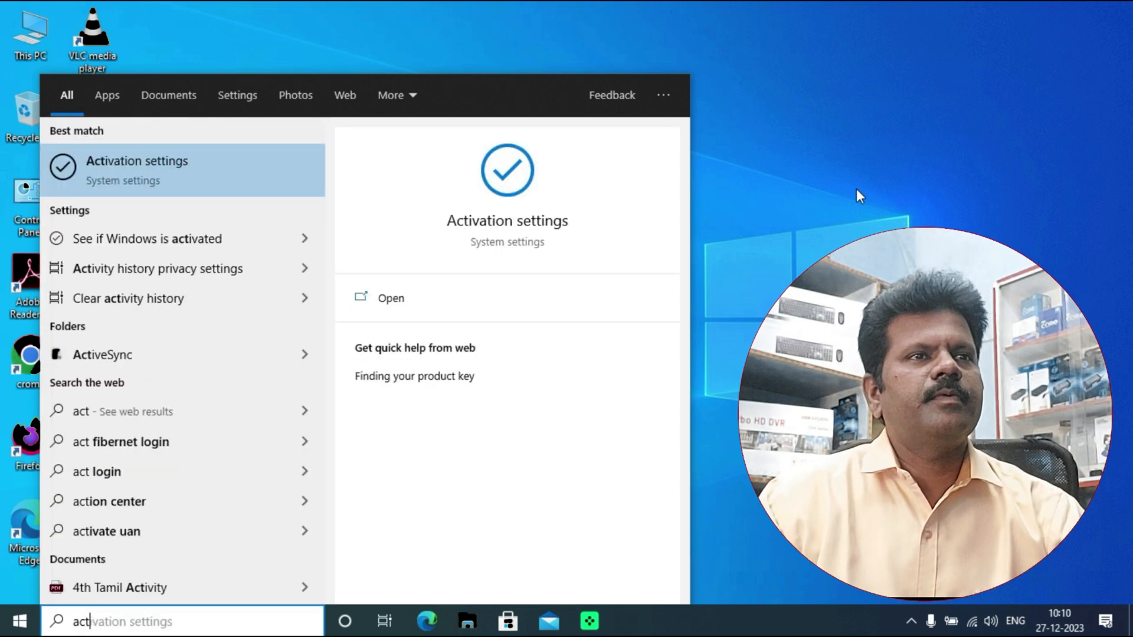
left_click(188, 174)
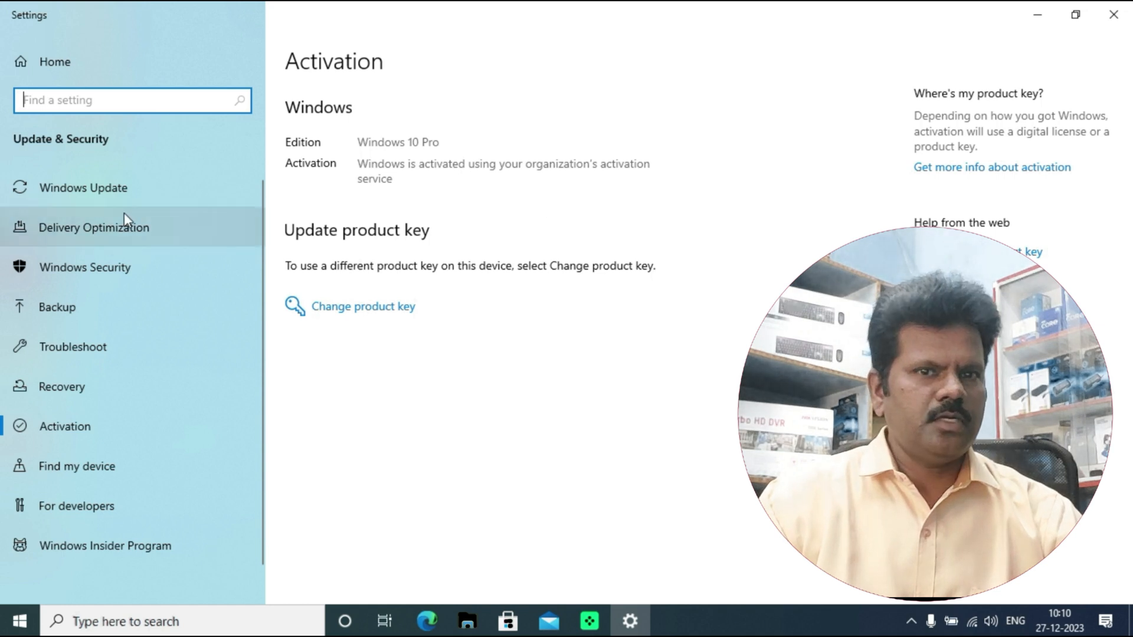
left_click(123, 192)
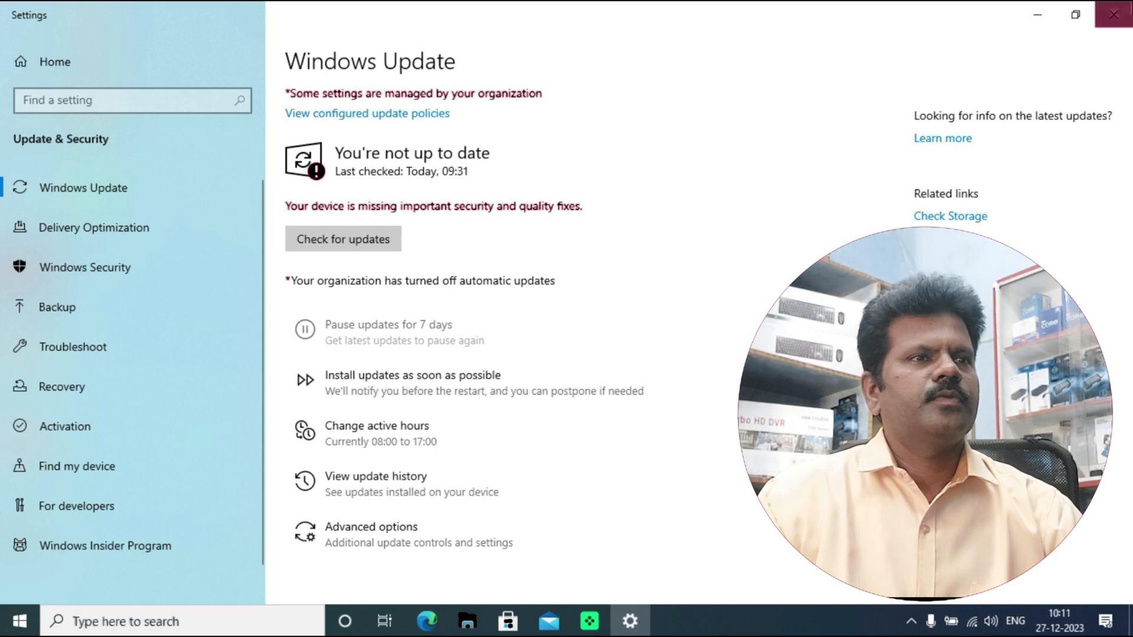
left_click(1114, 14)
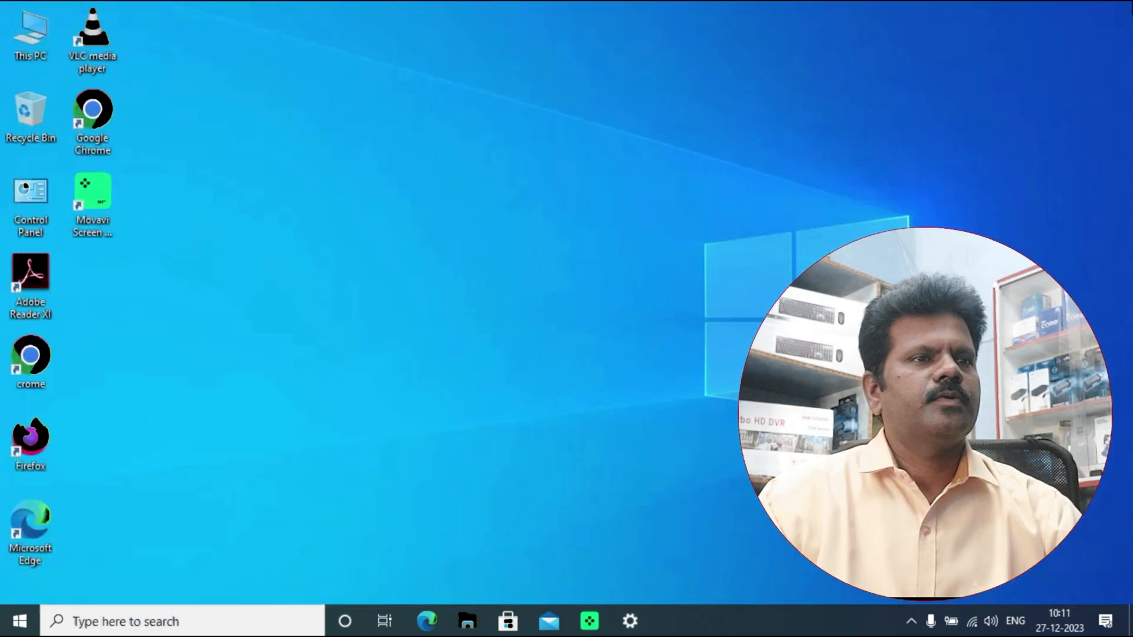
Open the Services console and show the list of services in the Standard view
left_click(276, 624)
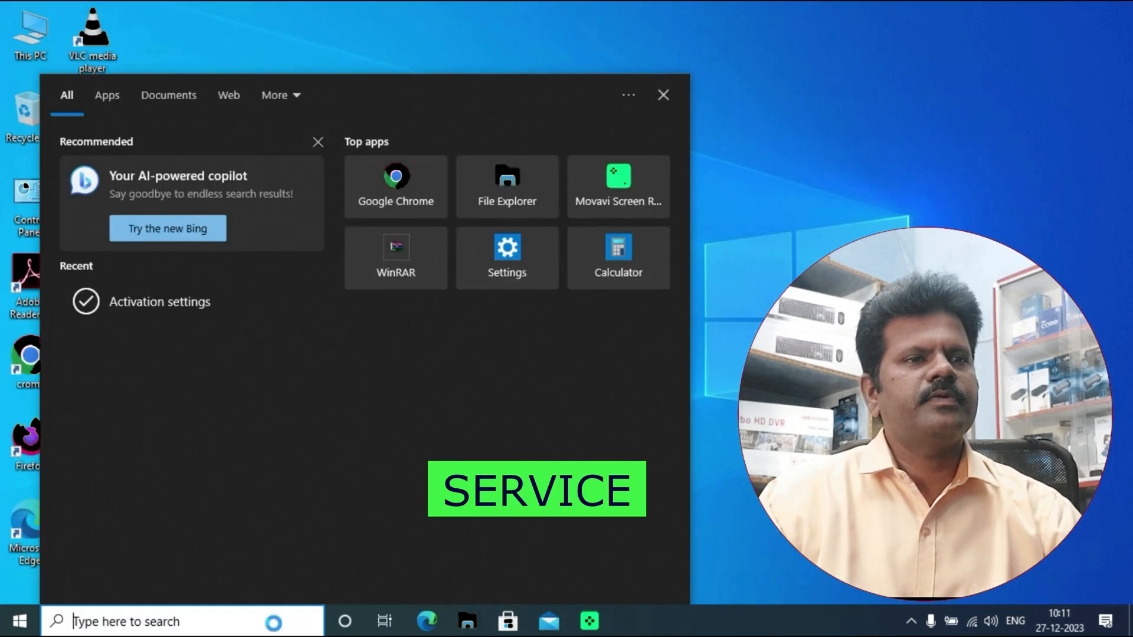
type("ser")
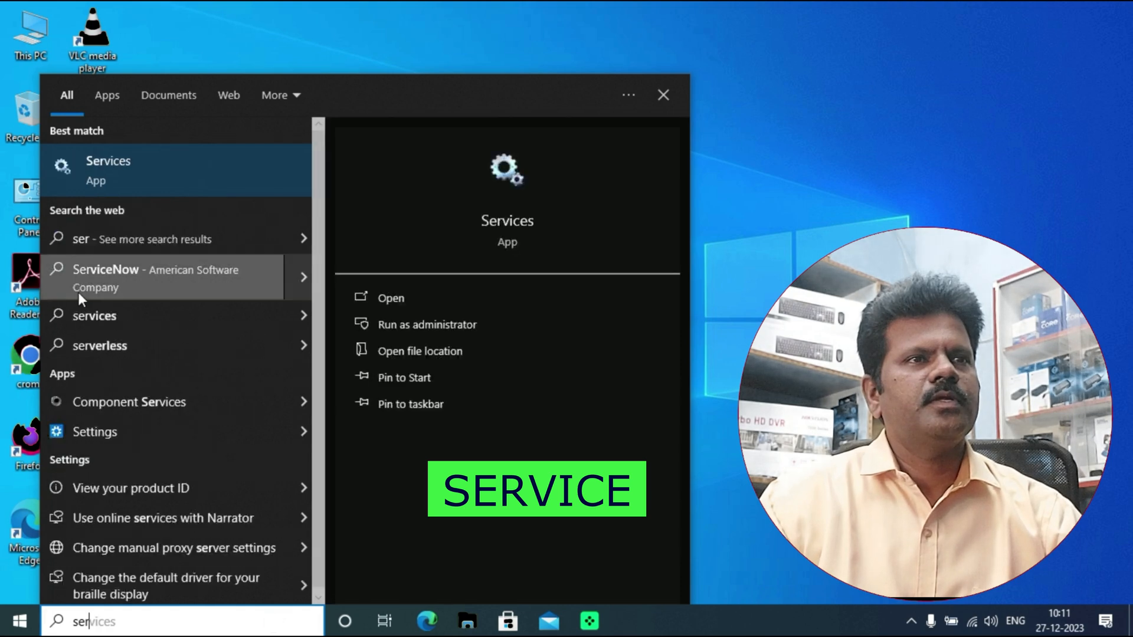
left_click(136, 164)
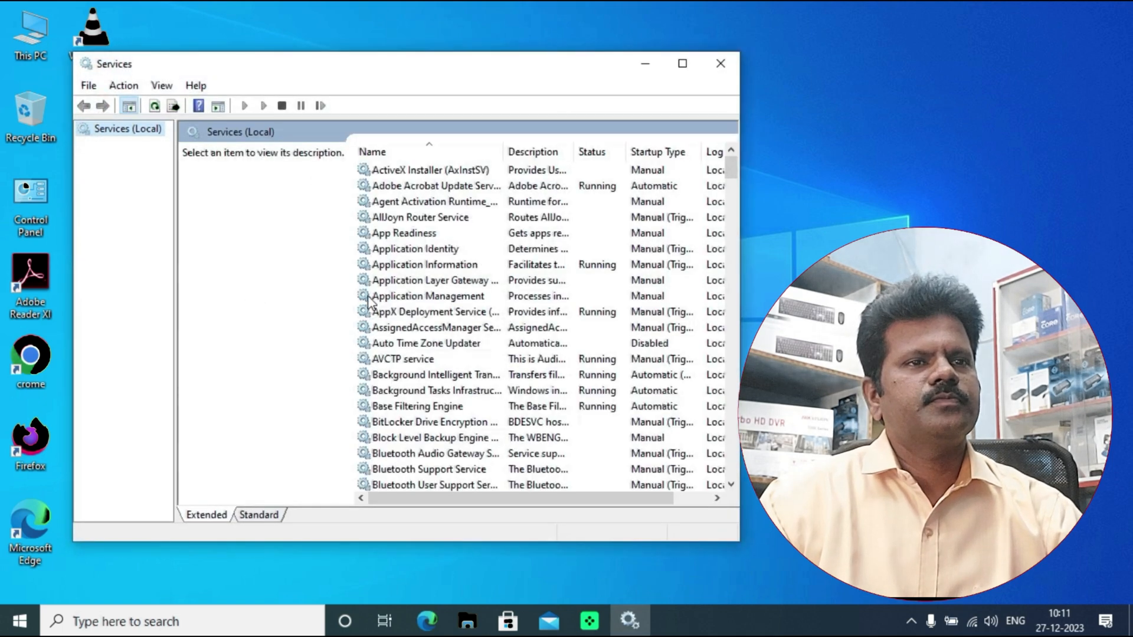
left_click(254, 516)
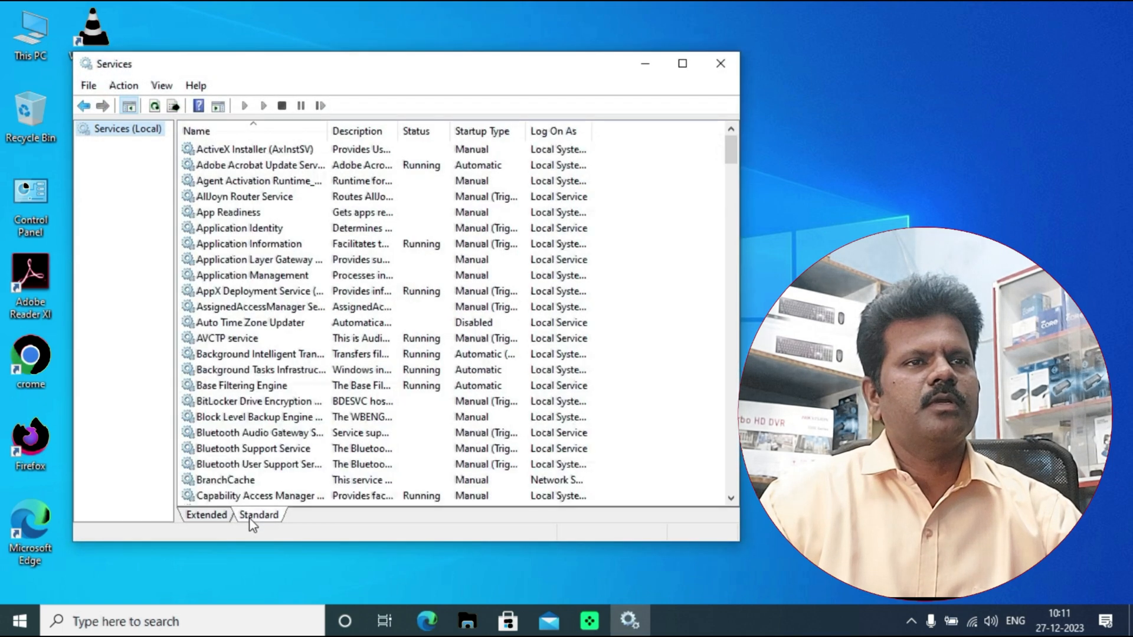
Set the Windows Update service's startup type to Disabled and apply the change
left_click(230, 339)
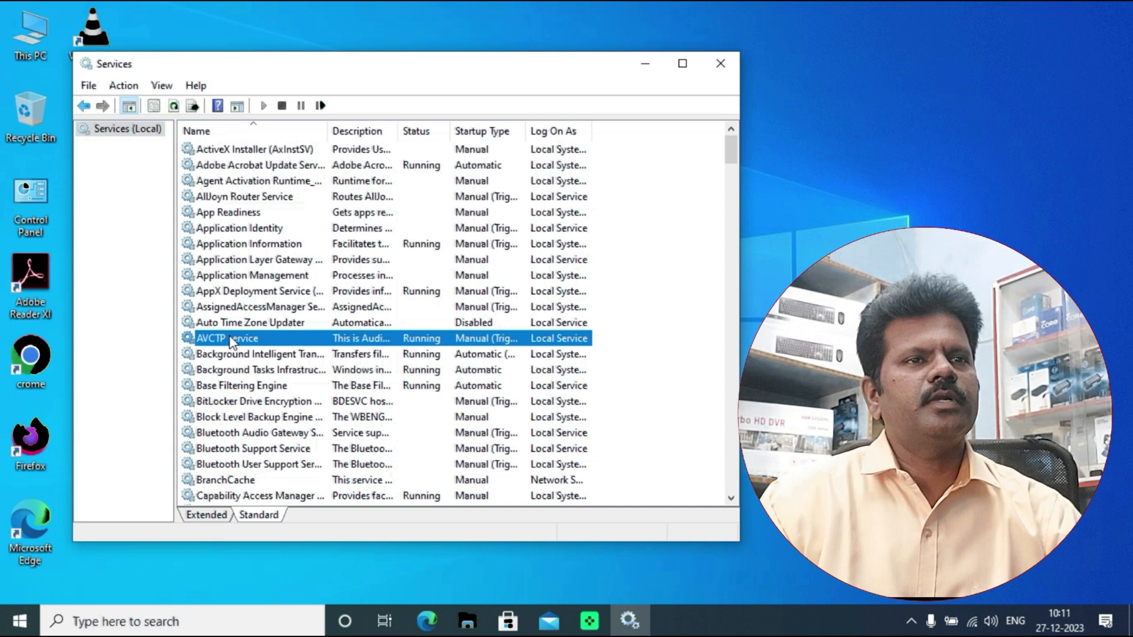
key("w")
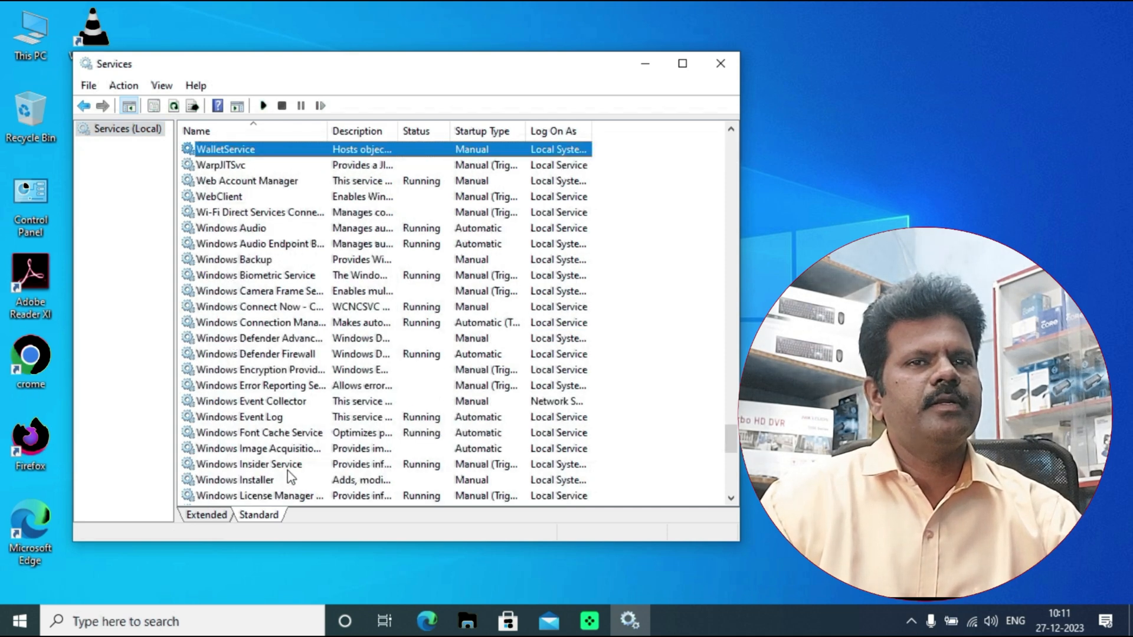
left_click_drag(732, 435, 732, 454)
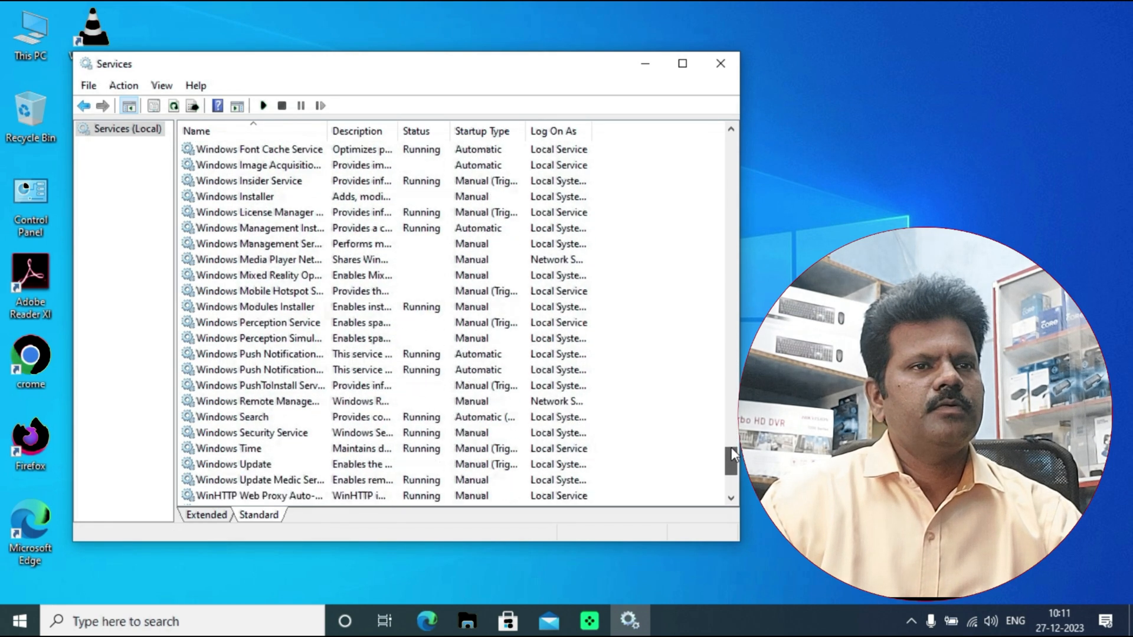
left_click(235, 467)
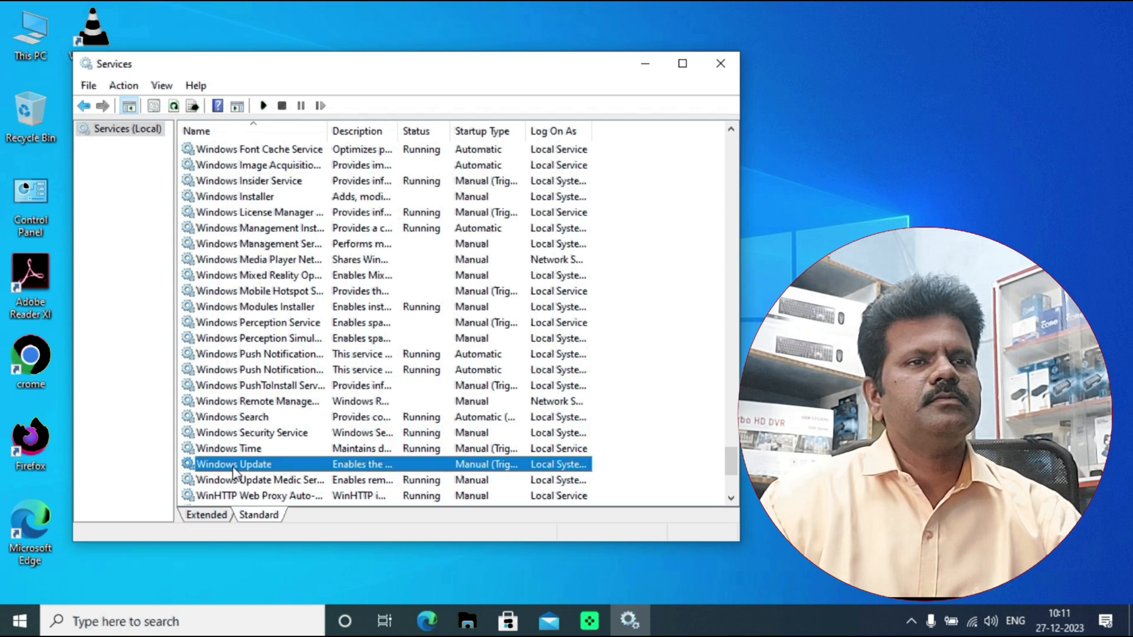
double_click(234, 468)
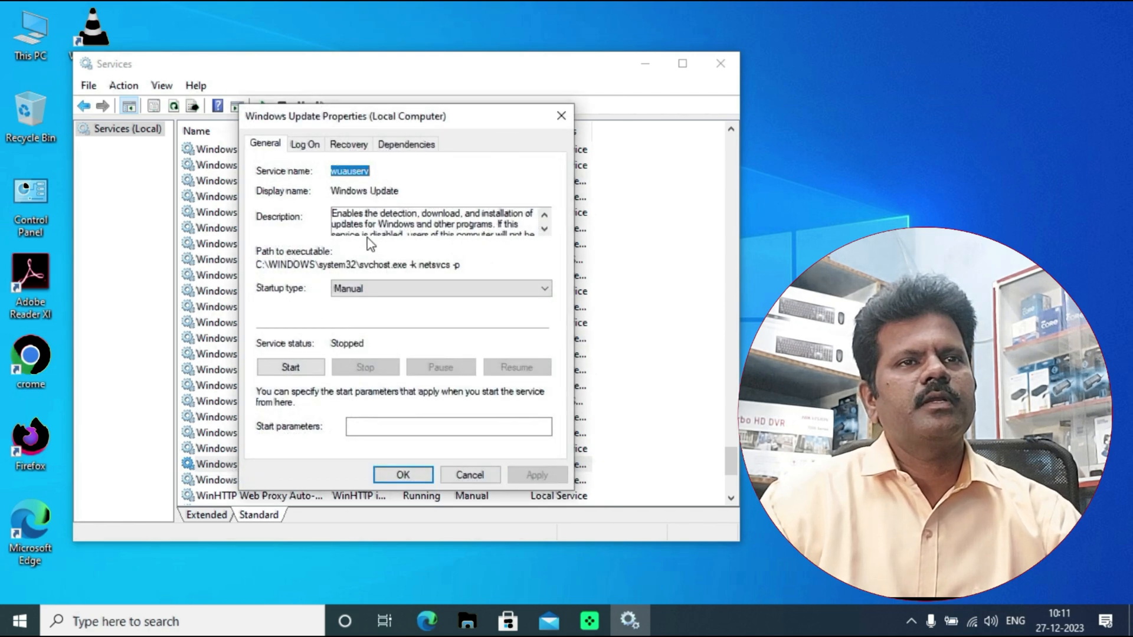
left_click(372, 288)
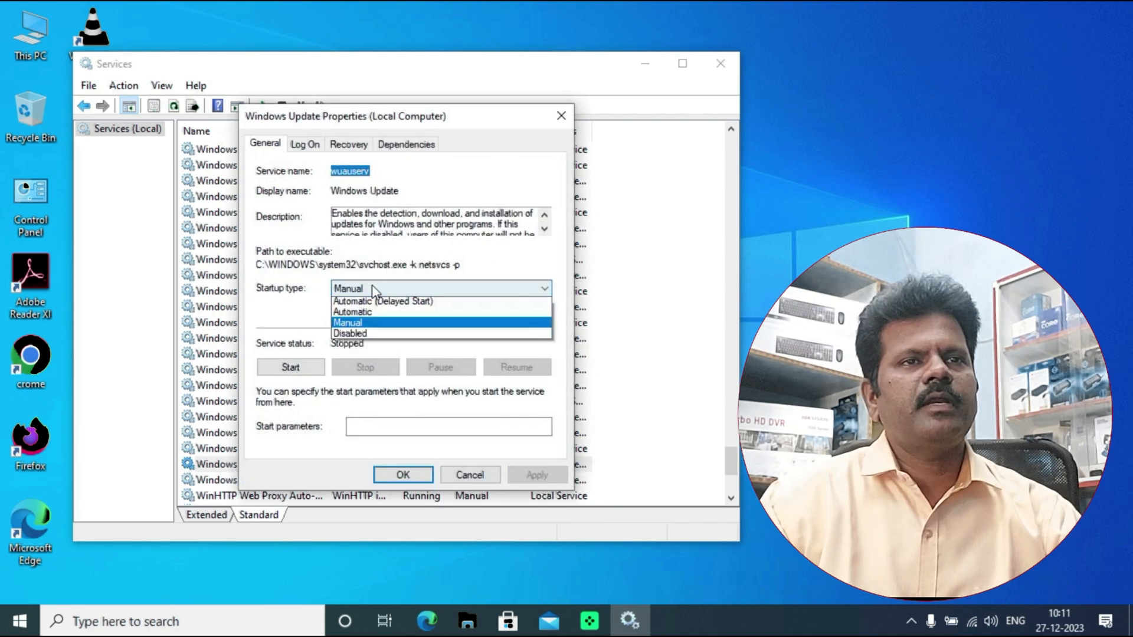
left_click(371, 337)
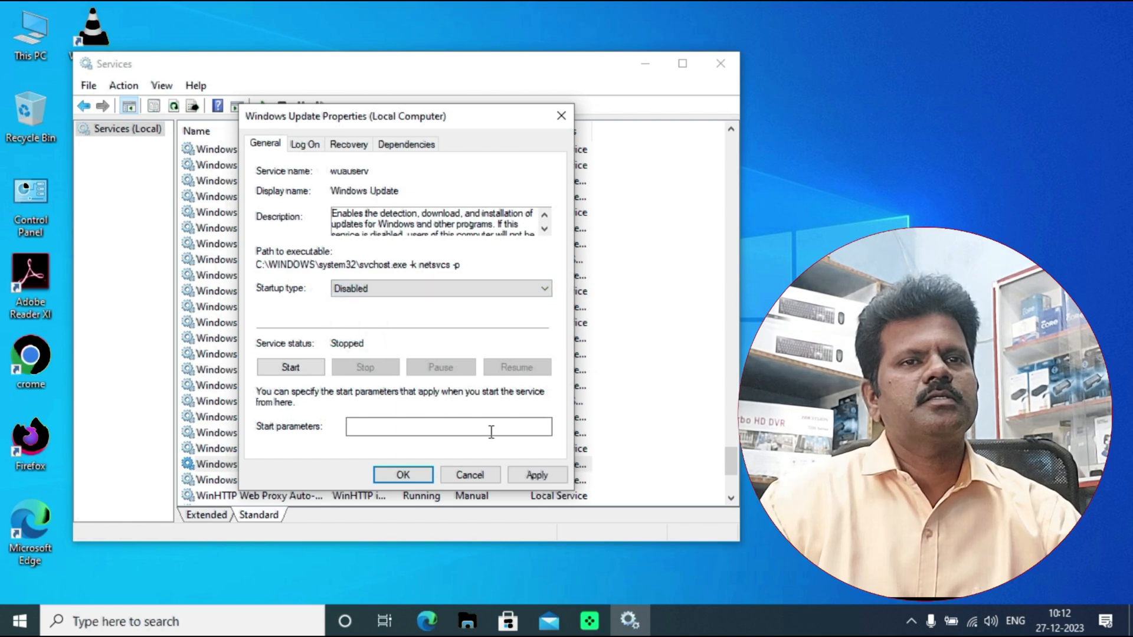
left_click(537, 476)
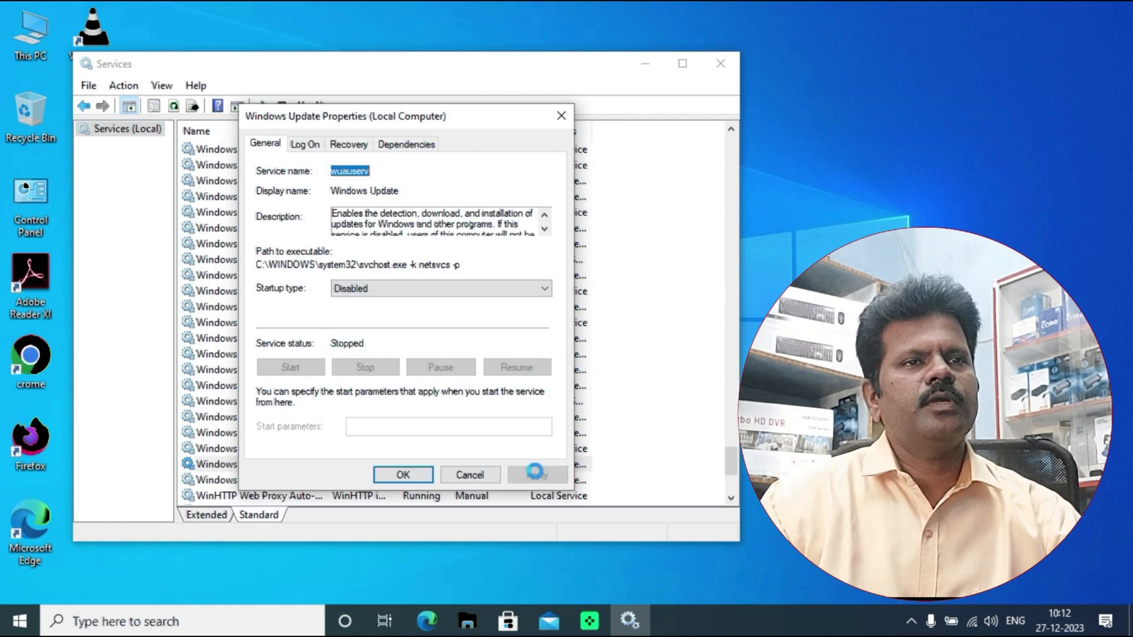
left_click(401, 476)
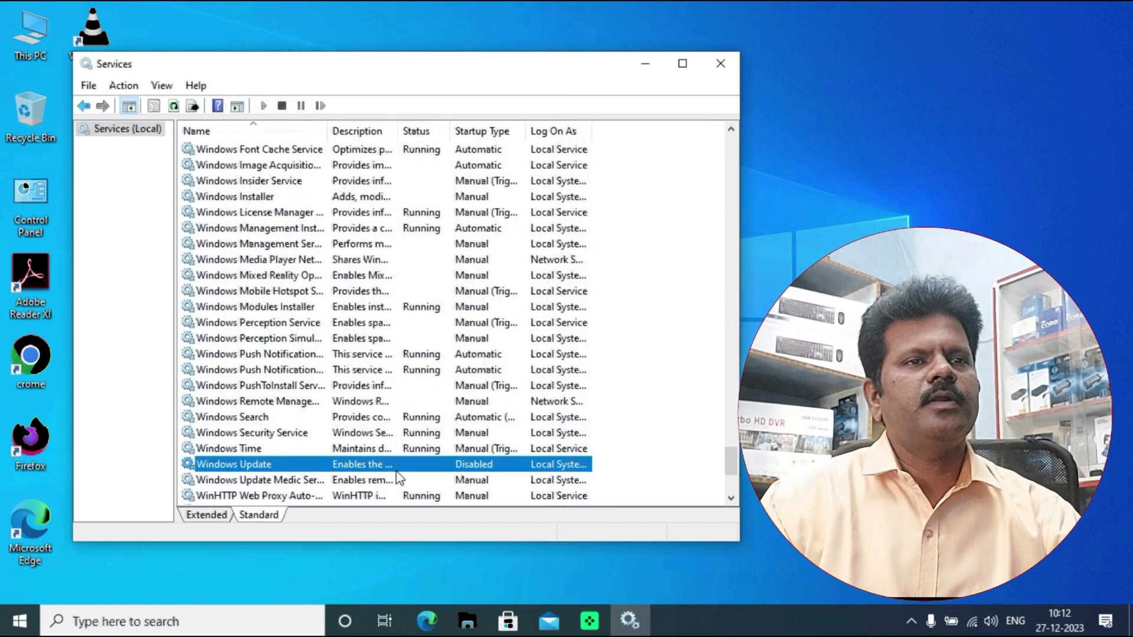
Check the Windows Update service's properties again and close the Services console
double_click(254, 467)
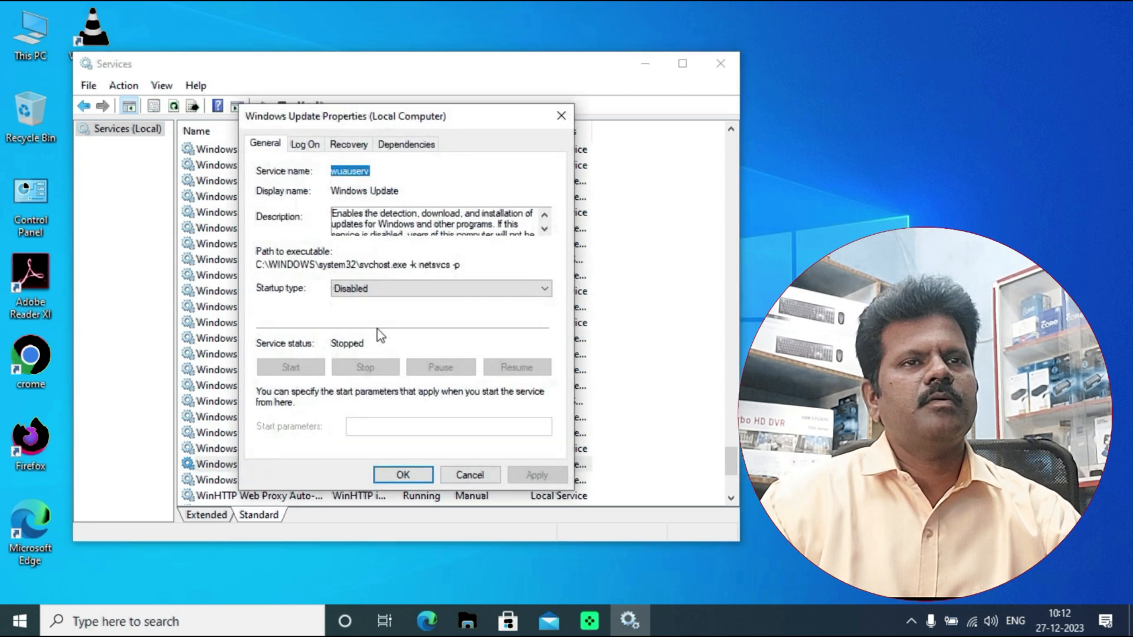
left_click(403, 475)
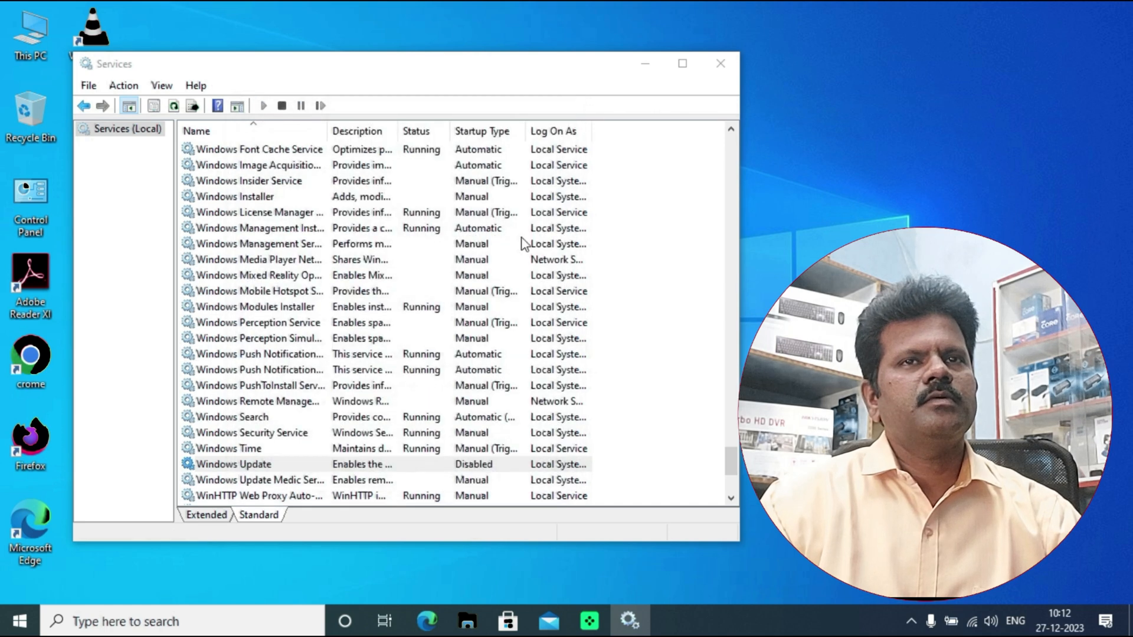
left_click(717, 71)
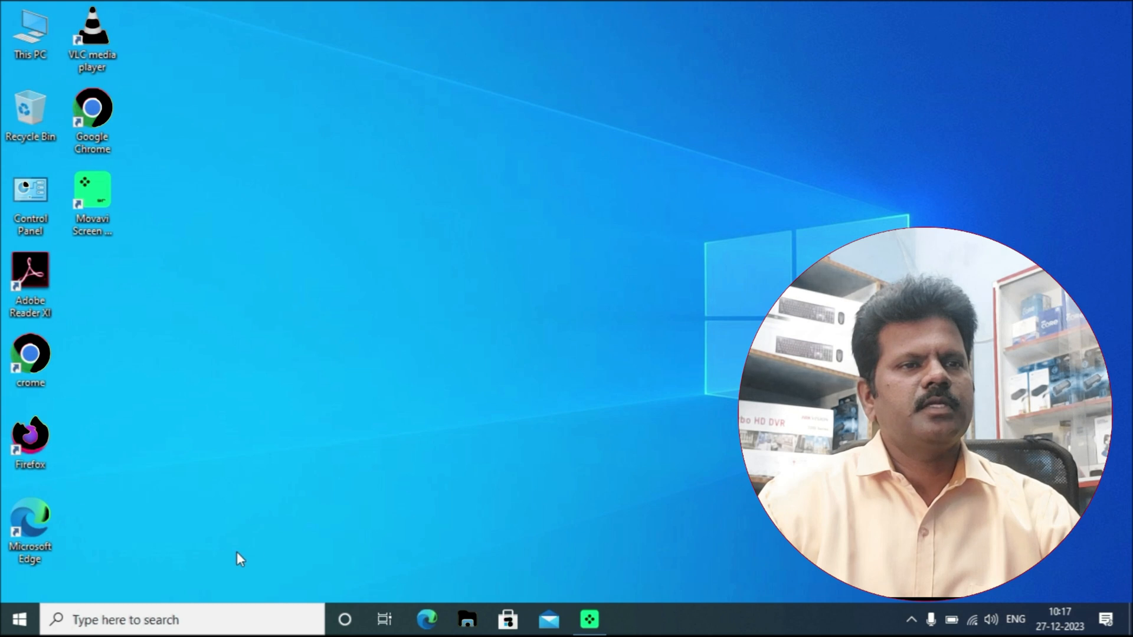
Open the Registry Editor through a system search for "reg"
left_click(254, 625)
type("re")
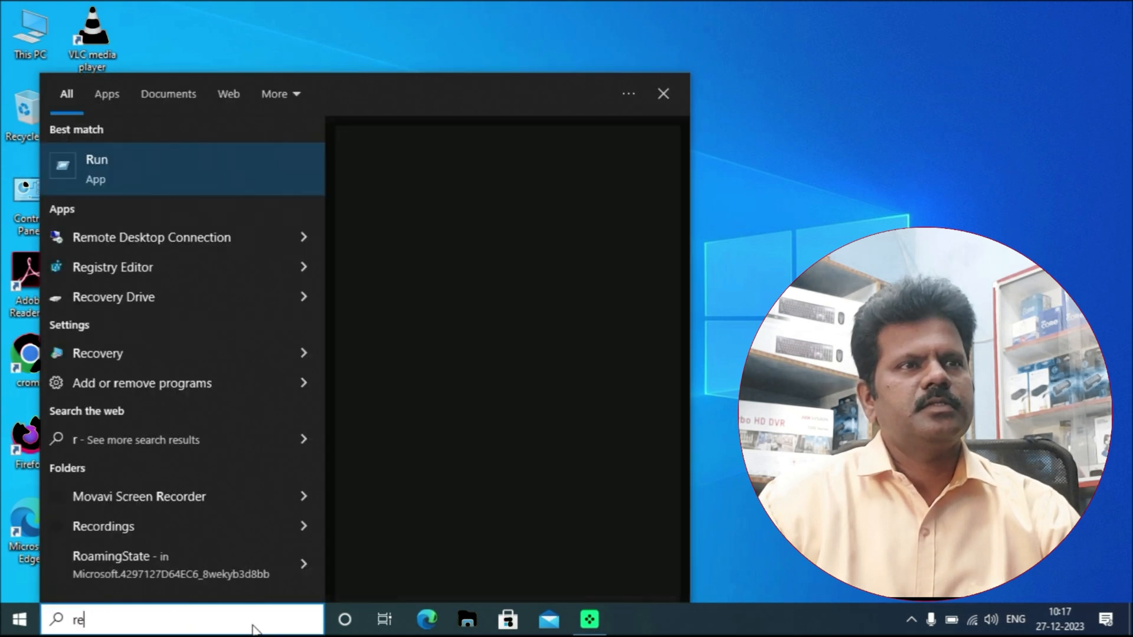
type("g")
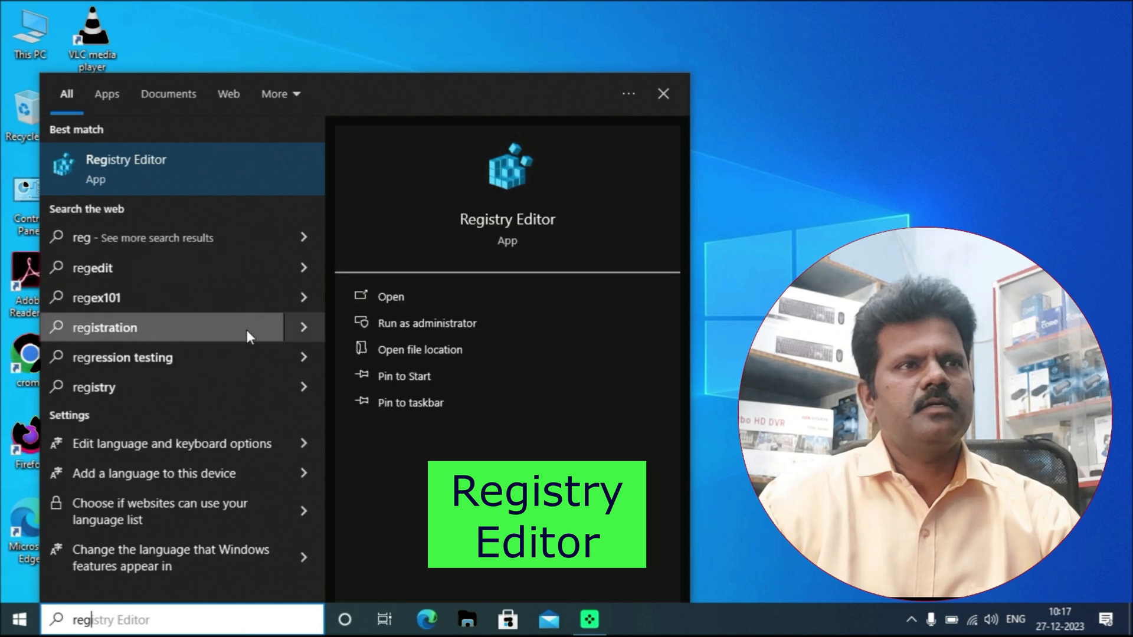
left_click(183, 175)
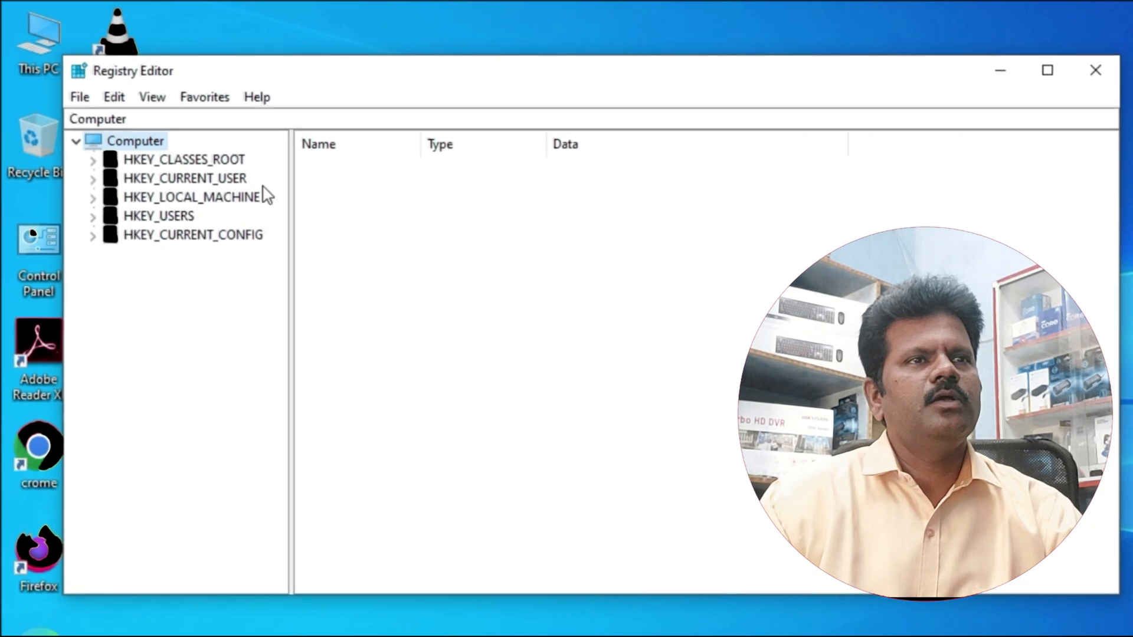
Expand the registry tree down to HKEY_LOCAL_MACHINE\SOFTWARE\Policies\Microsoft\Windows
double_click(257, 196)
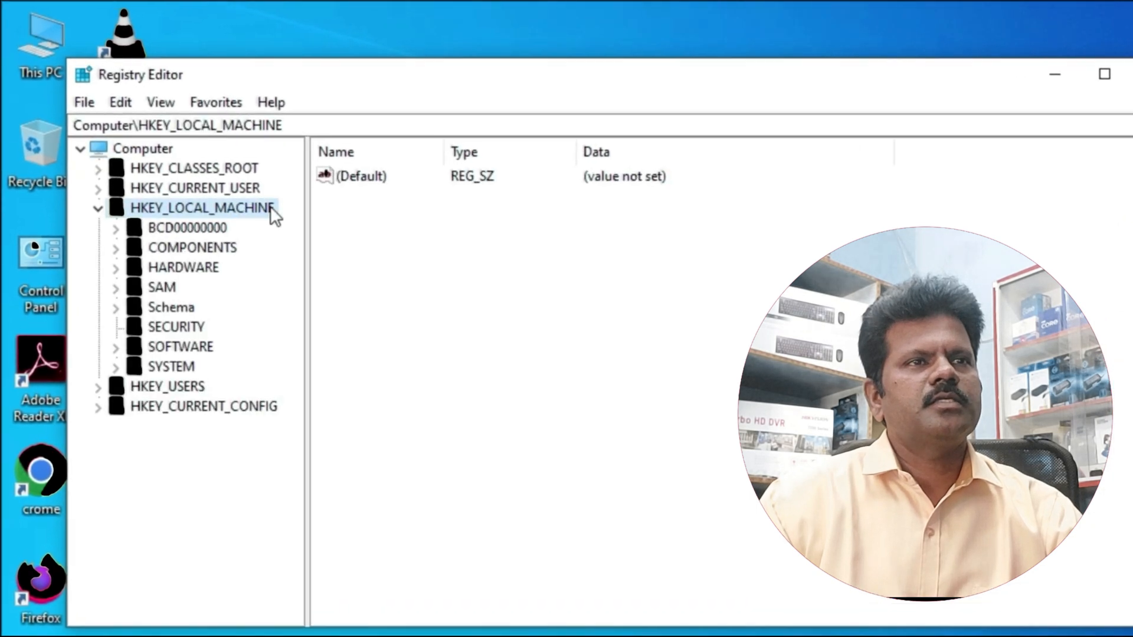
double_click(190, 345)
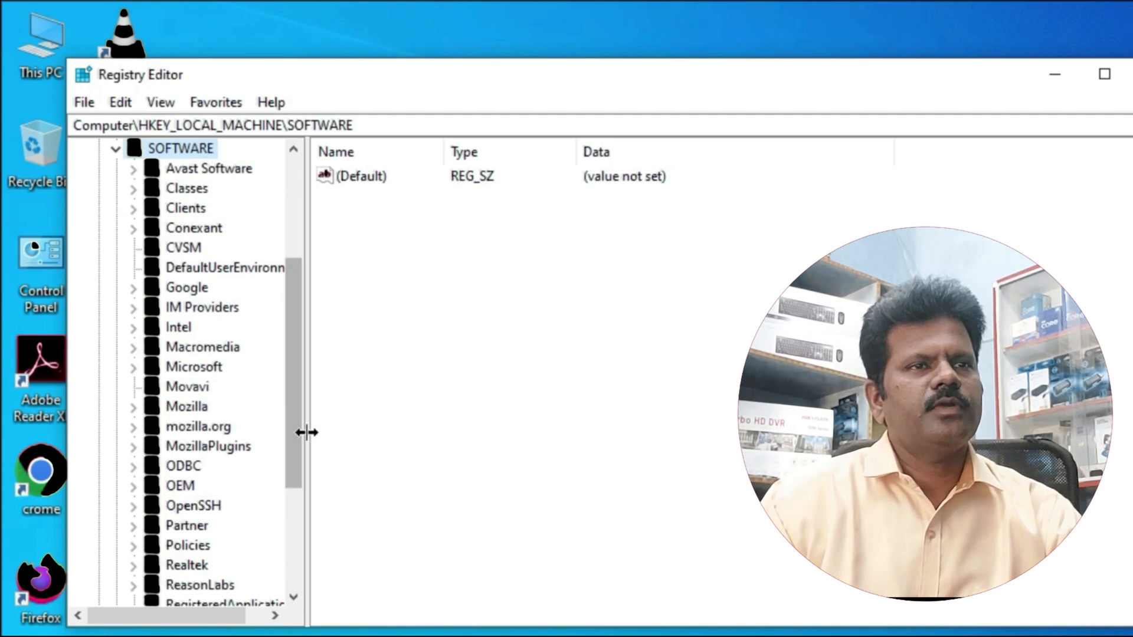
double_click(201, 548)
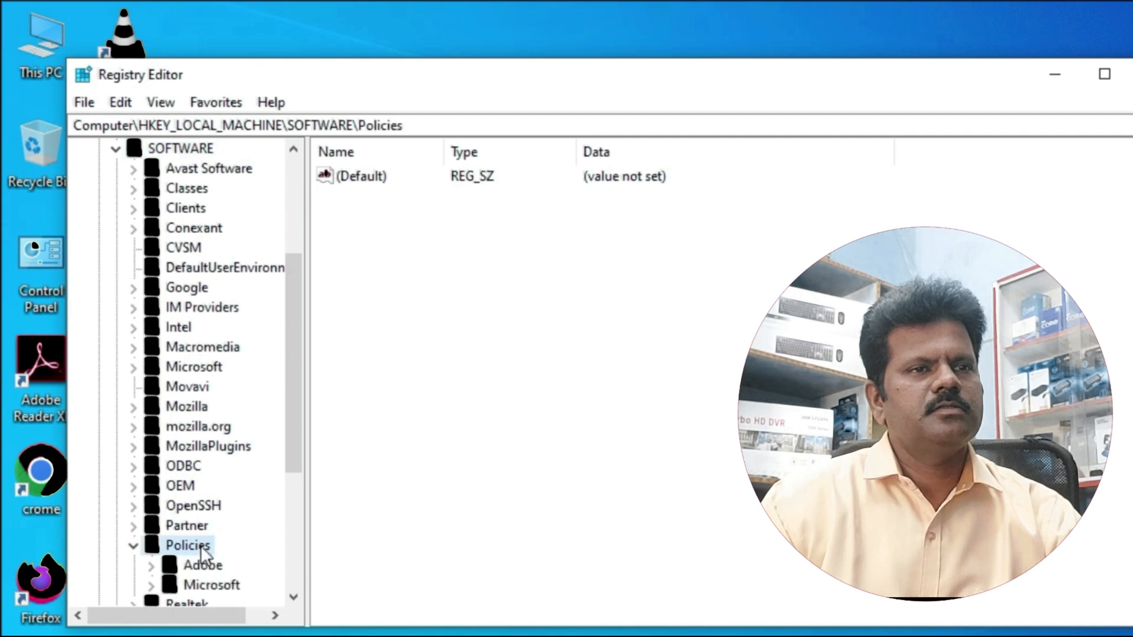
left_click_drag(301, 458, 302, 517)
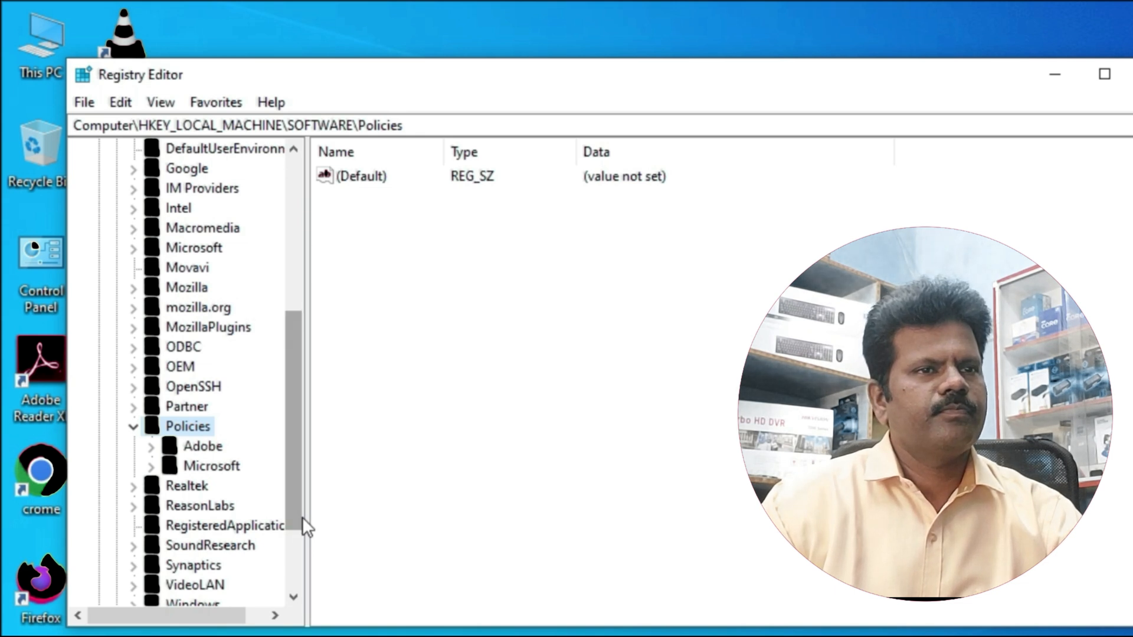
double_click(221, 466)
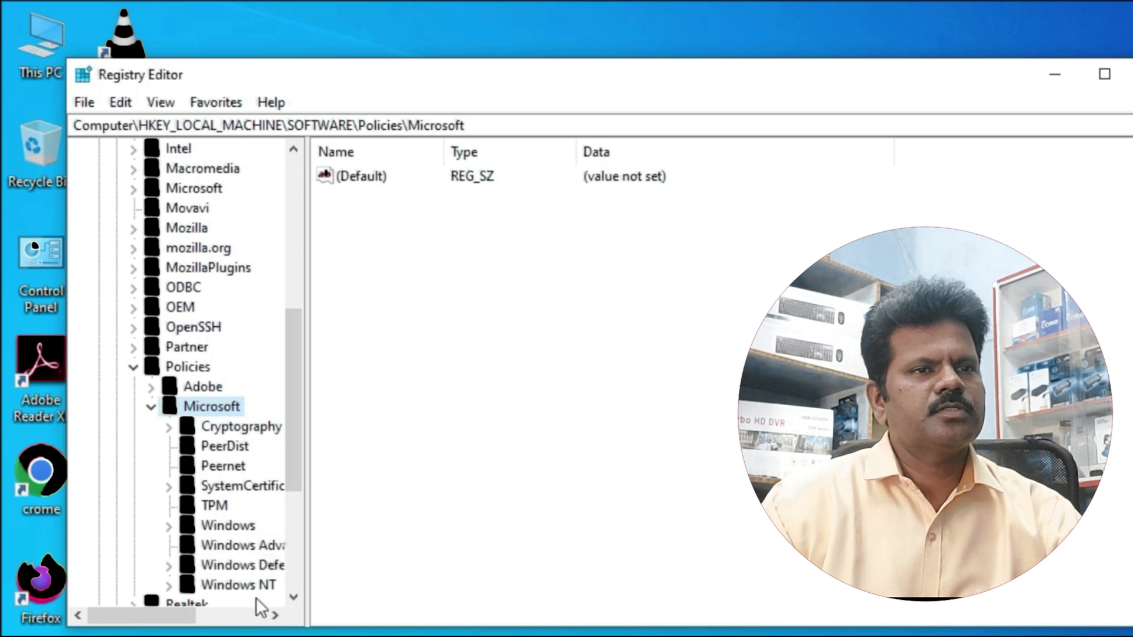
double_click(242, 525)
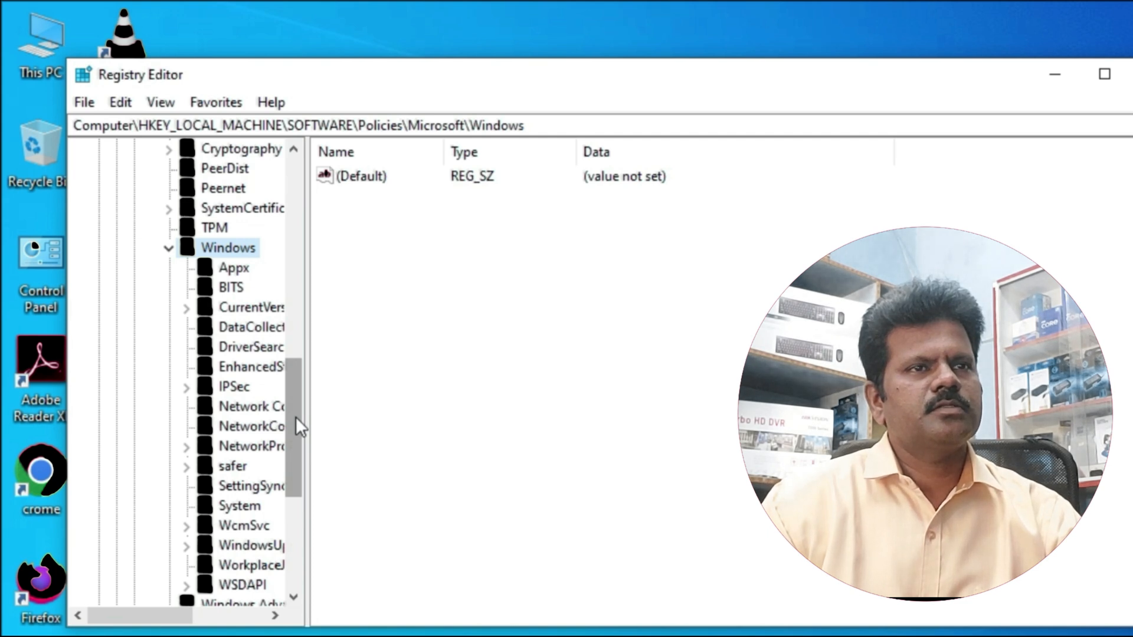
Open the NoAutoUpdate DWORD in the WindowsUpdate\AU key and confirm it with value data 1 in hexadecimal
scroll(232, 484, "down", 1)
left_click(232, 484)
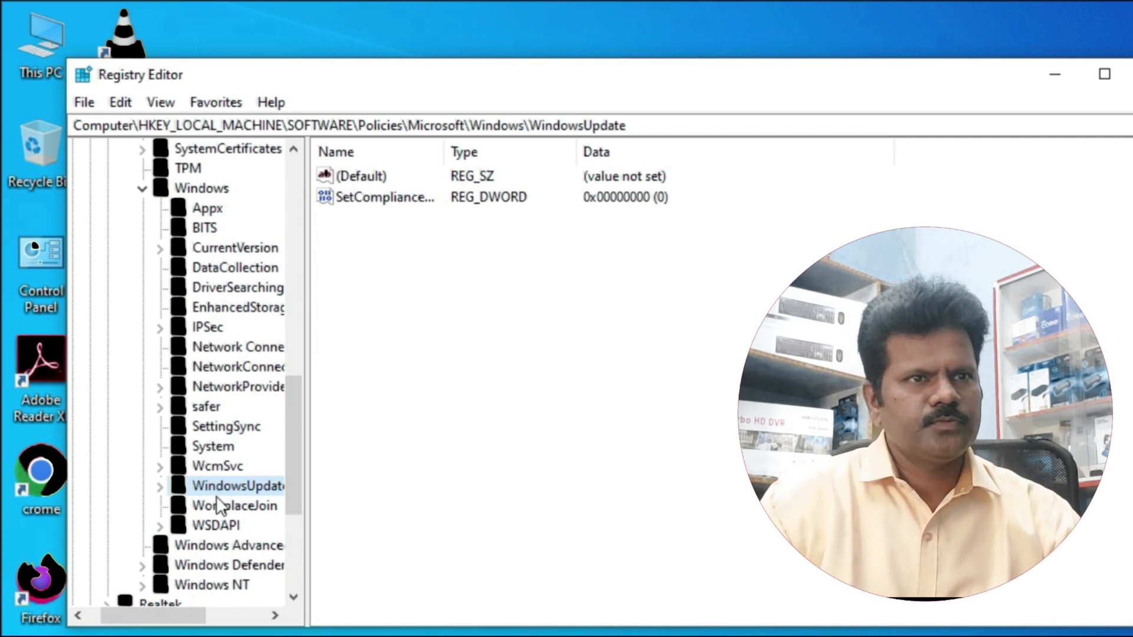
left_click(160, 487)
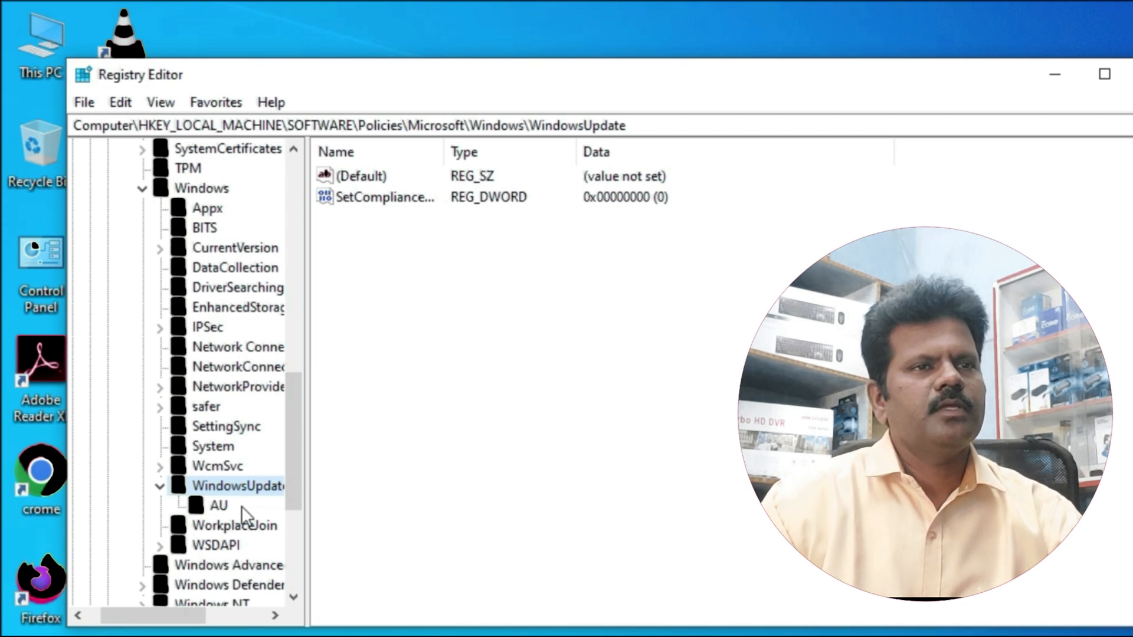
left_click(222, 507)
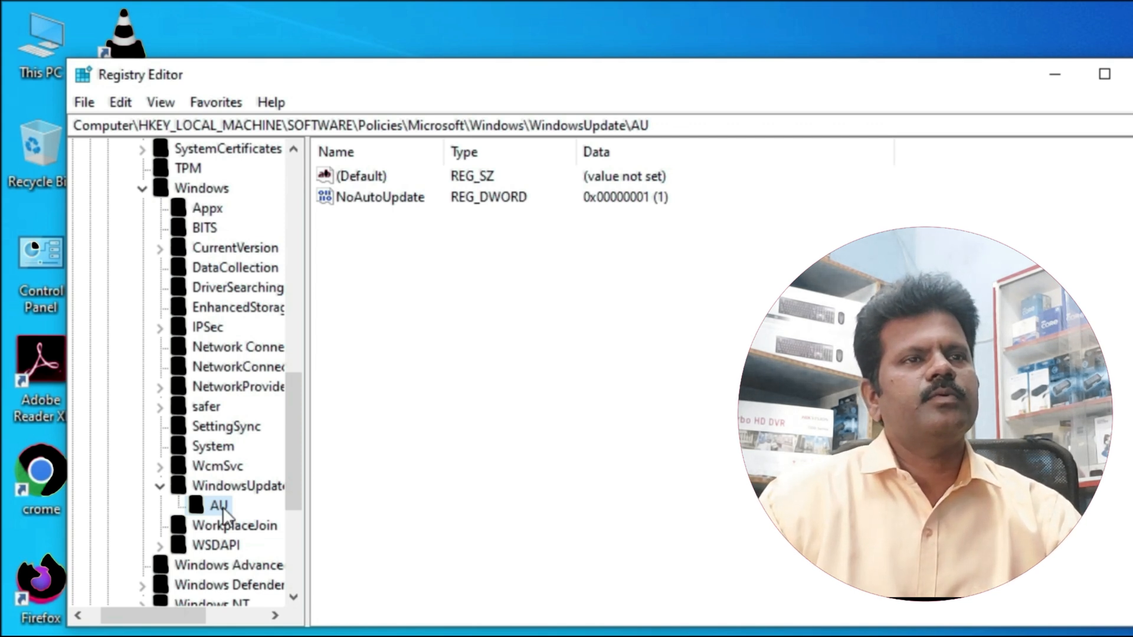
double_click(390, 196)
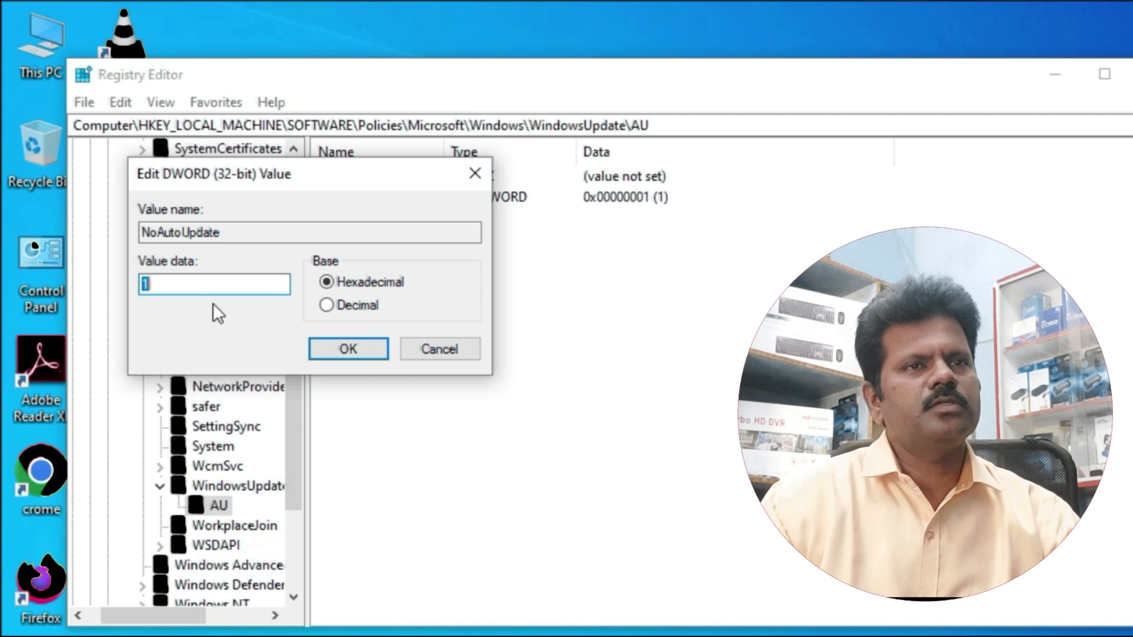
left_click(353, 352)
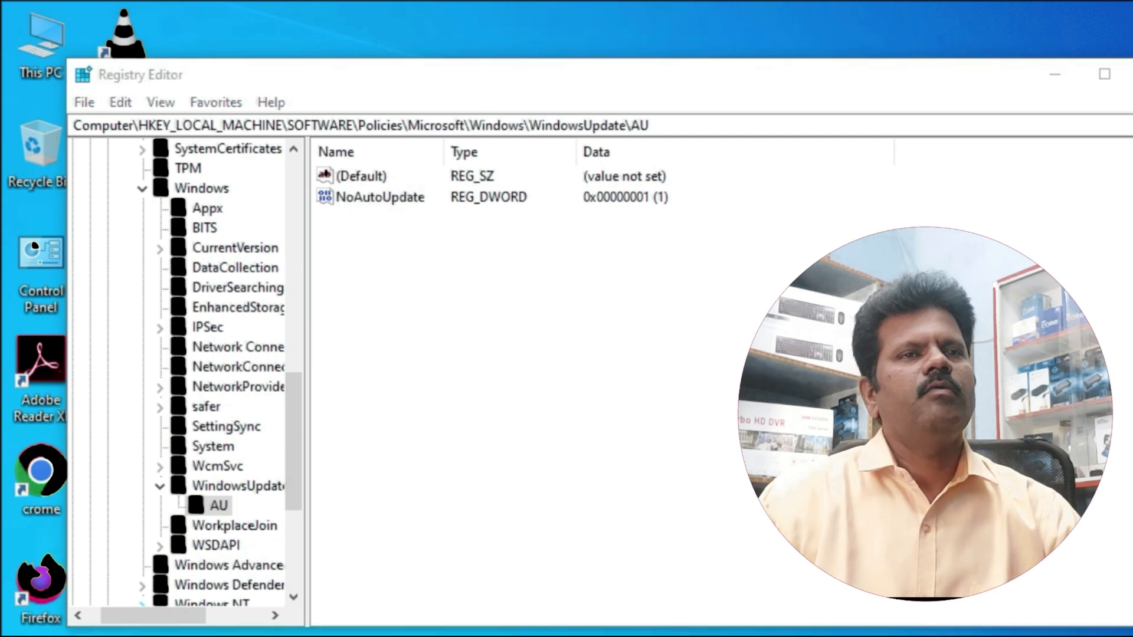
Open the Local Group Policy Editor by running gpedit.msc
key("super")
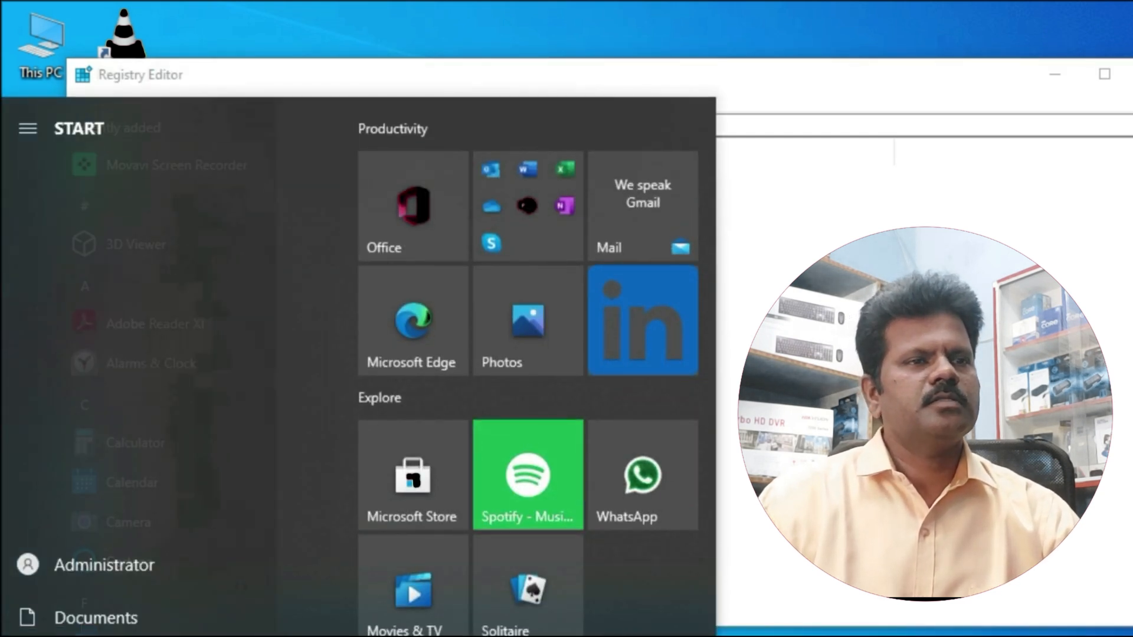
left_click(28, 636)
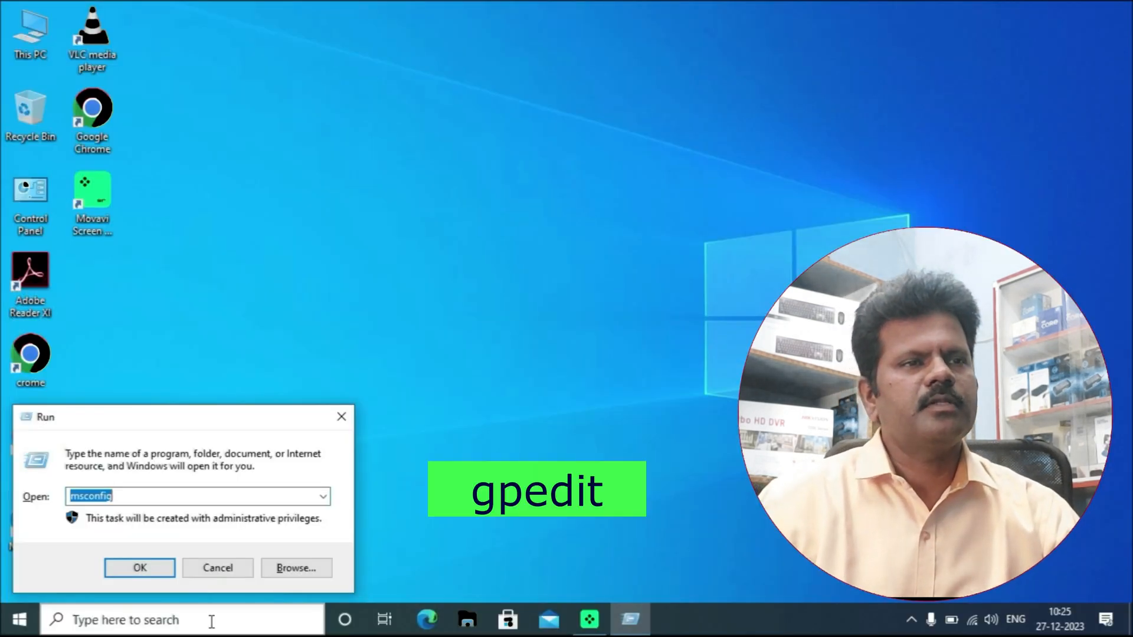
type("gpedit.msc")
key("Return")
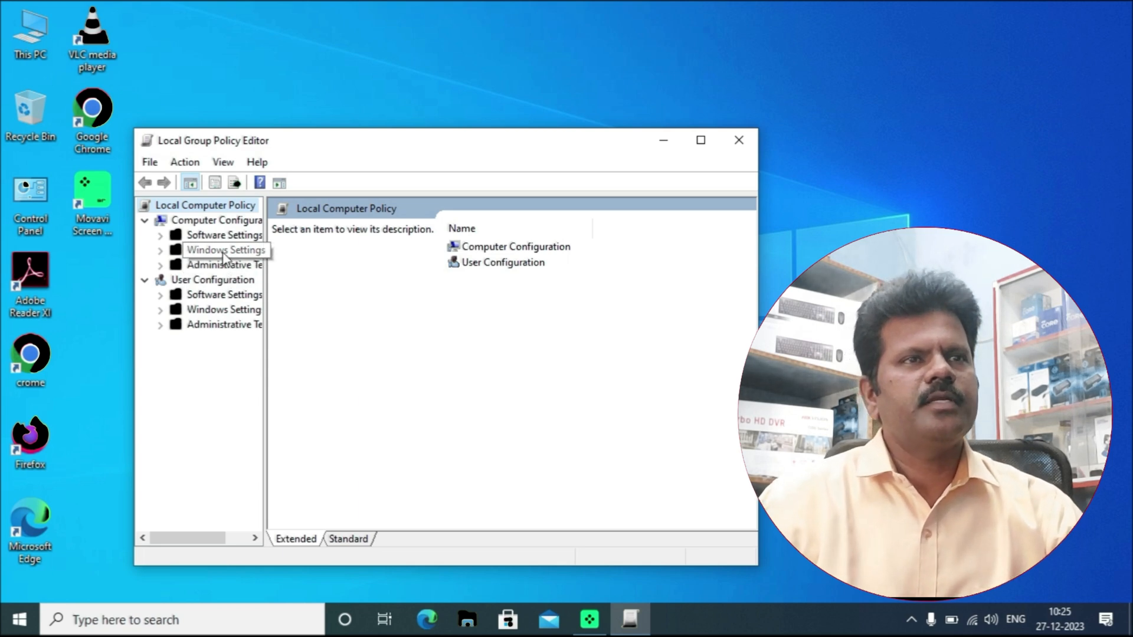
Widen the policy tree and expand Administrative Templates > Windows Components under Computer Configuration
left_click(222, 250)
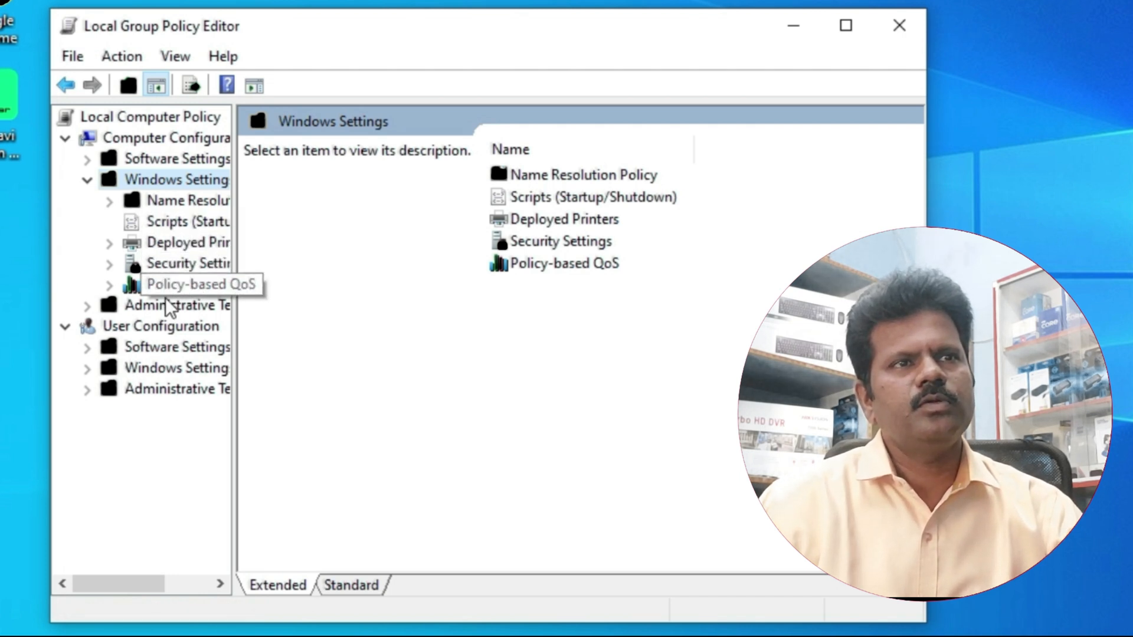
left_click(190, 368)
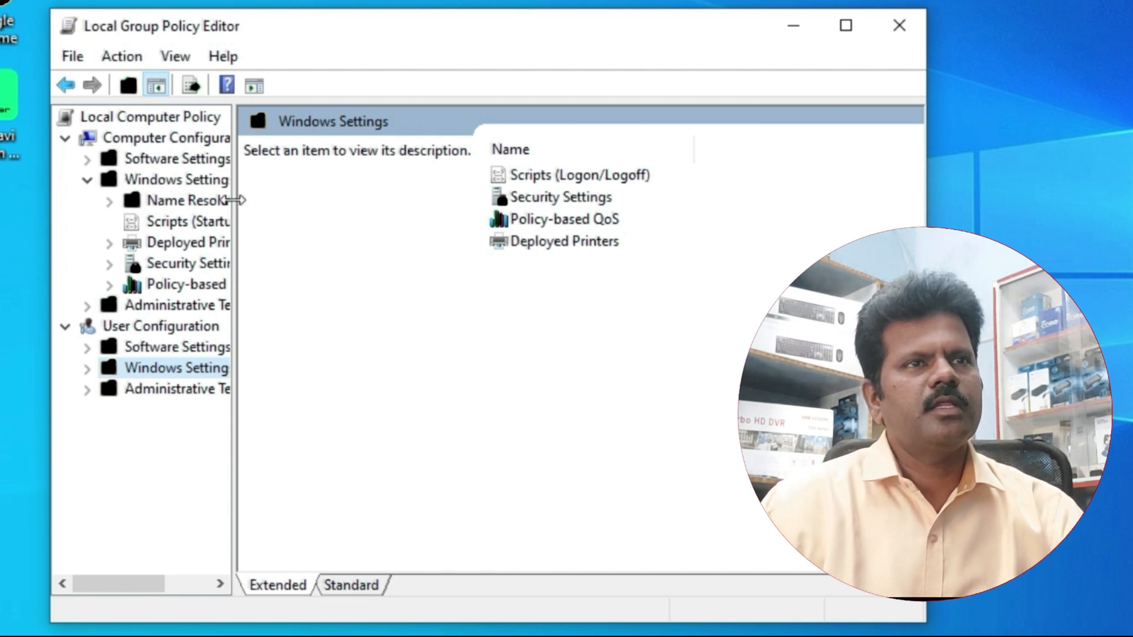
left_click_drag(240, 195, 406, 187)
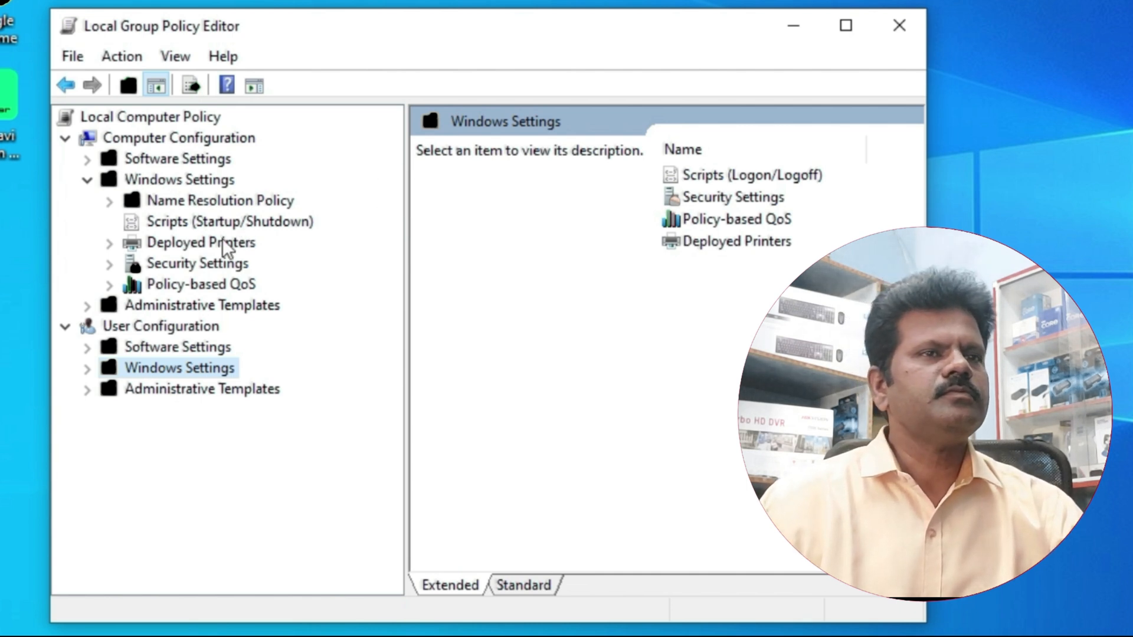
double_click(217, 307)
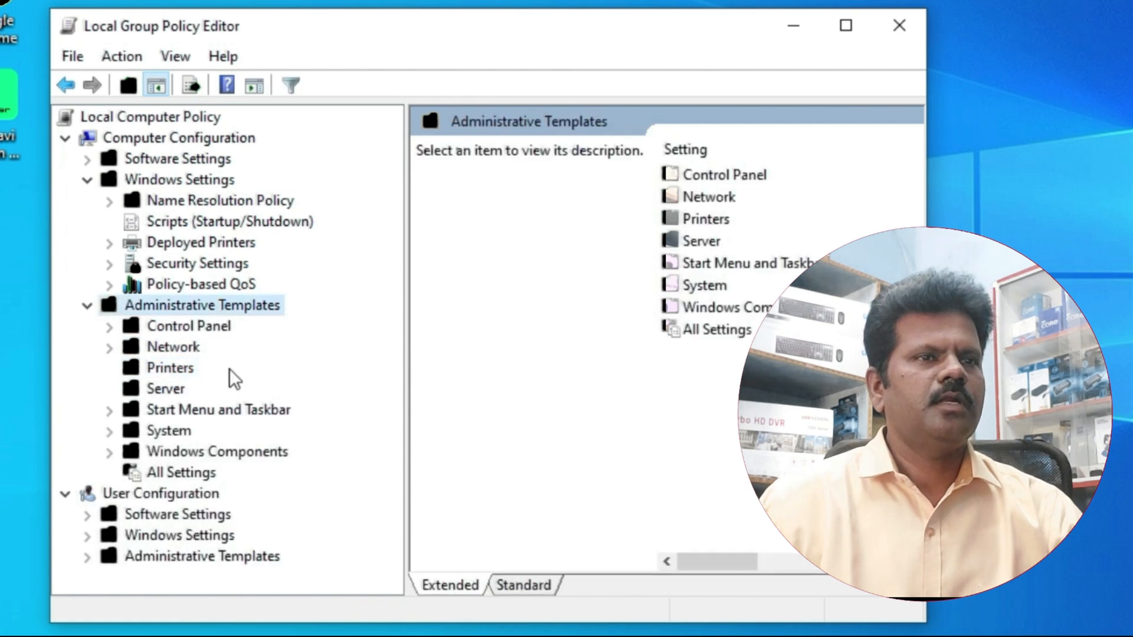
double_click(212, 453)
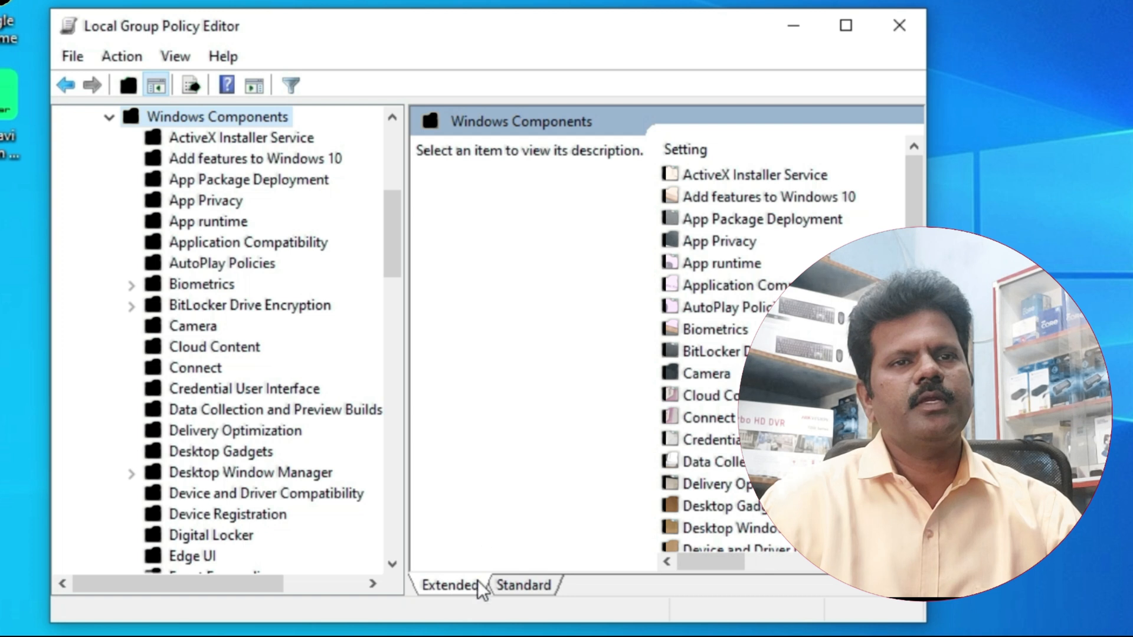
Show the Windows Components policies in the Standard view and open the Windows Update folder
left_click(514, 586)
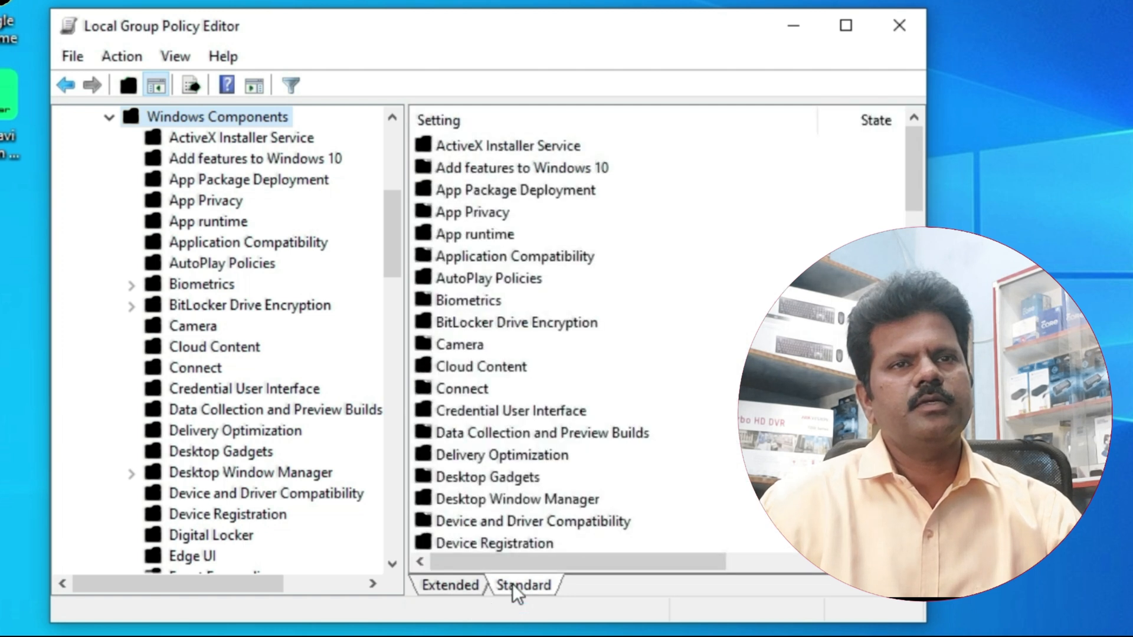
left_click(496, 366)
key("w")
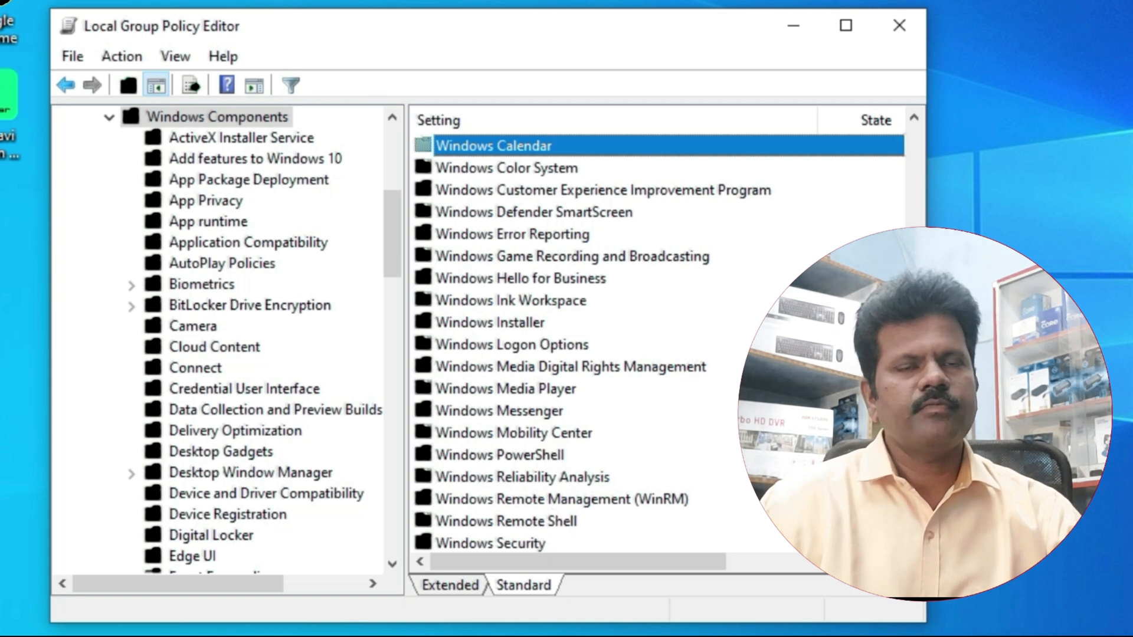
scroll(613, 331, "down", 1)
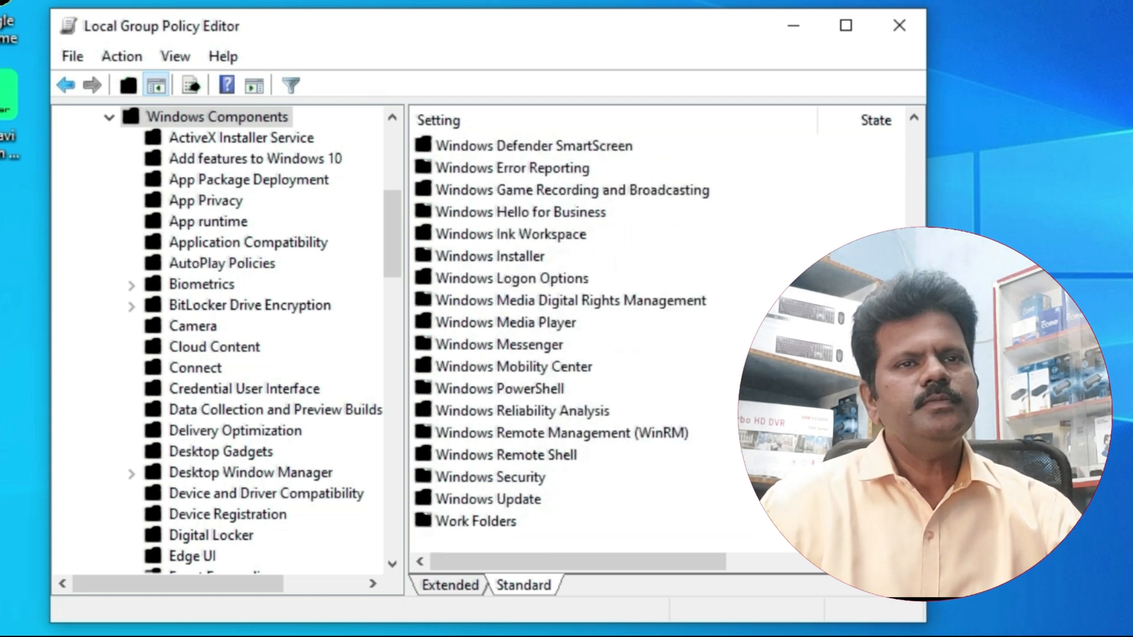
double_click(539, 499)
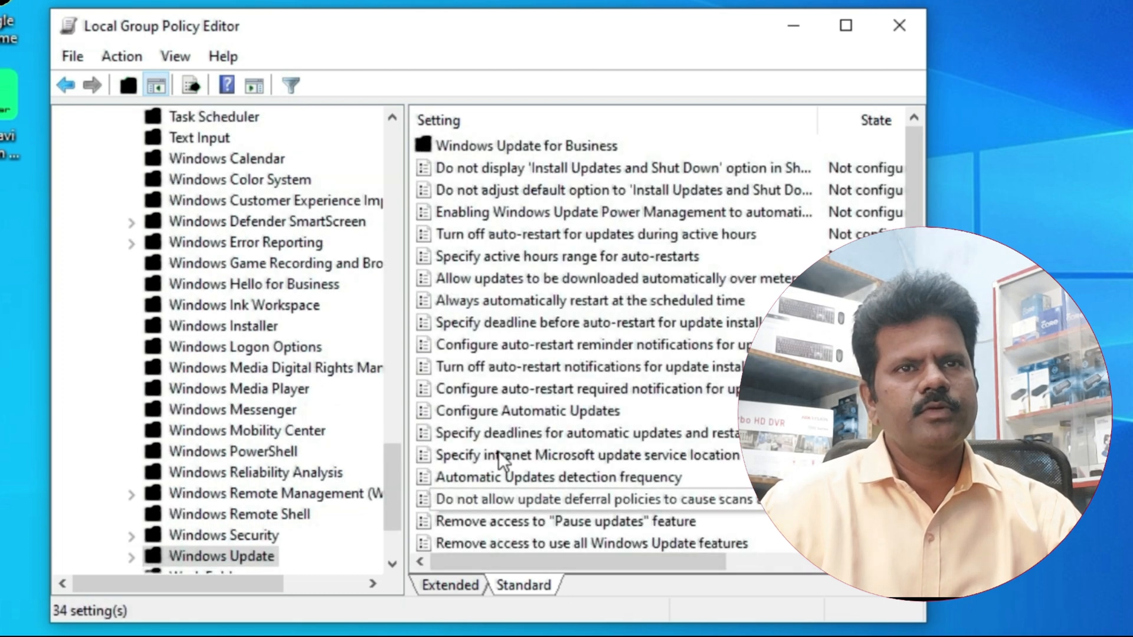
Check the Configure Automatic Updates and Specify deadlines for automatic updates and restarts policies, and close the policy editor
double_click(551, 406)
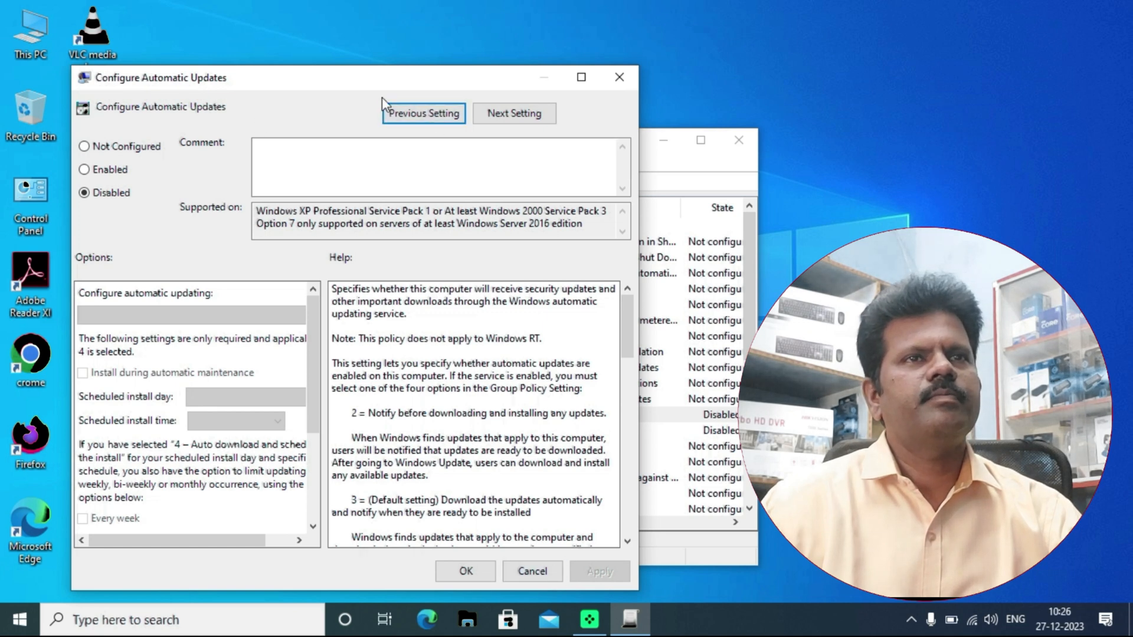
left_click(527, 118)
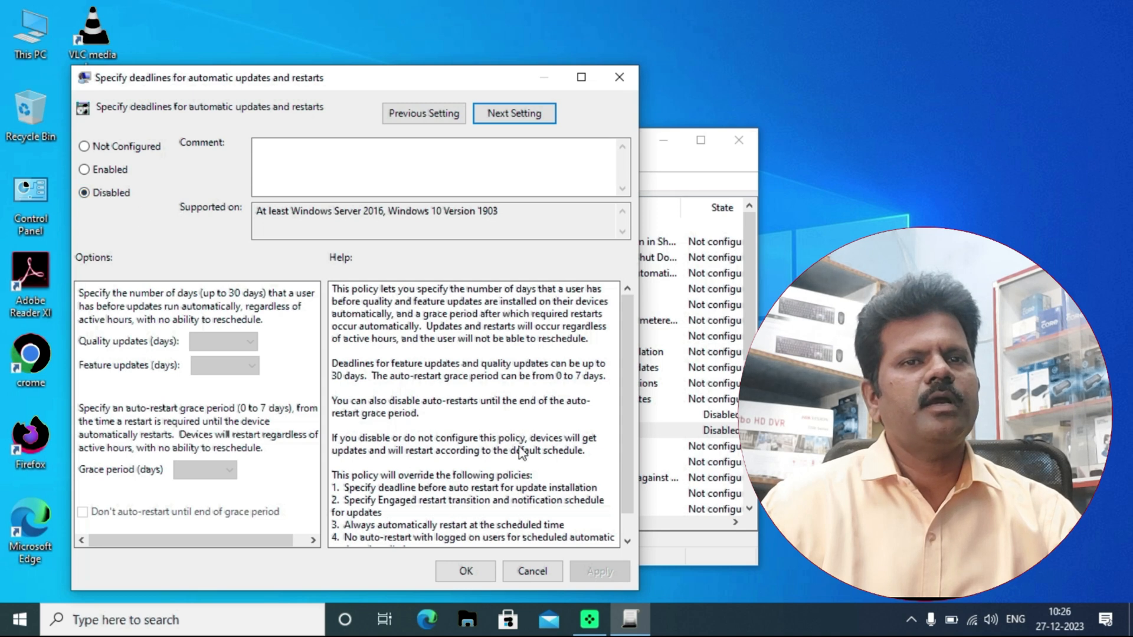
left_click(455, 569)
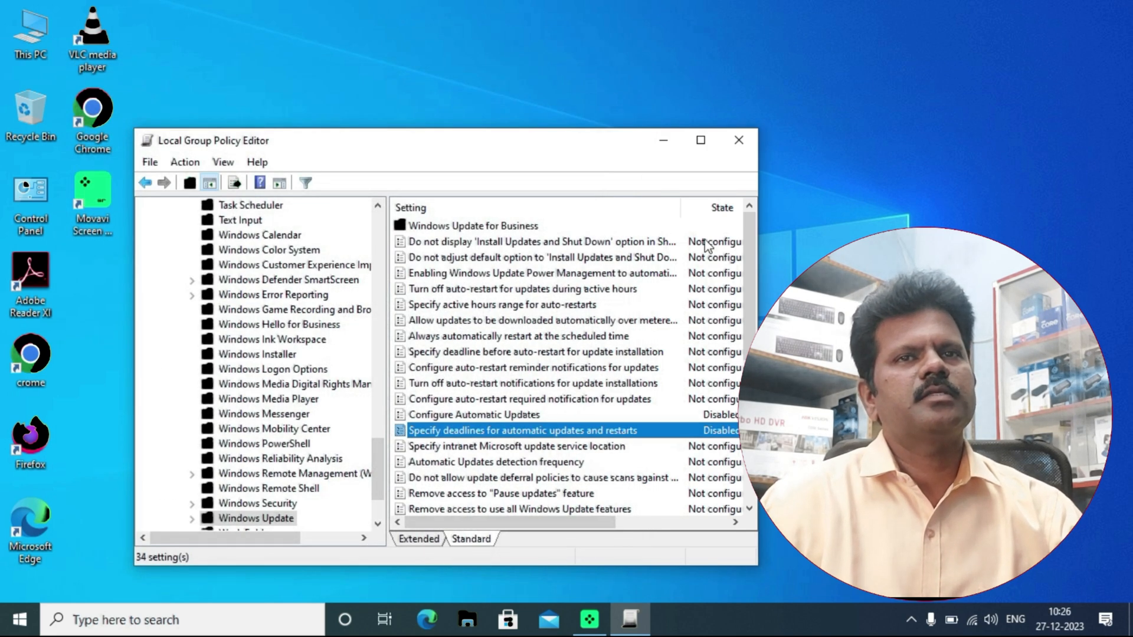
left_click(739, 140)
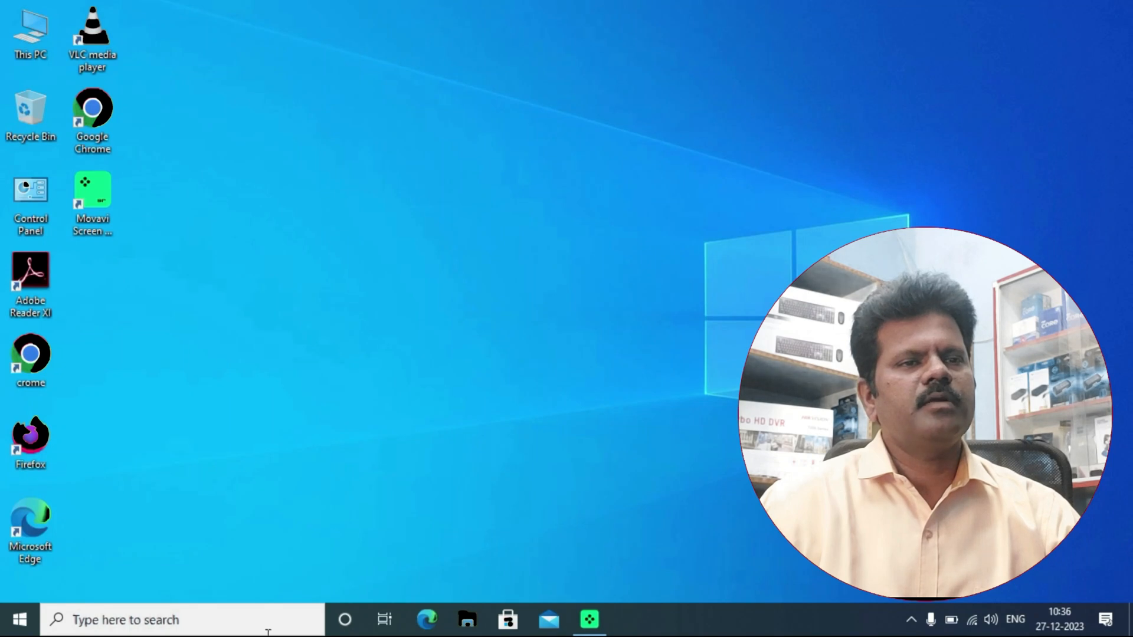
Reopen the Local Group Policy Editor by running gpedit.msc again
left_click(268, 630)
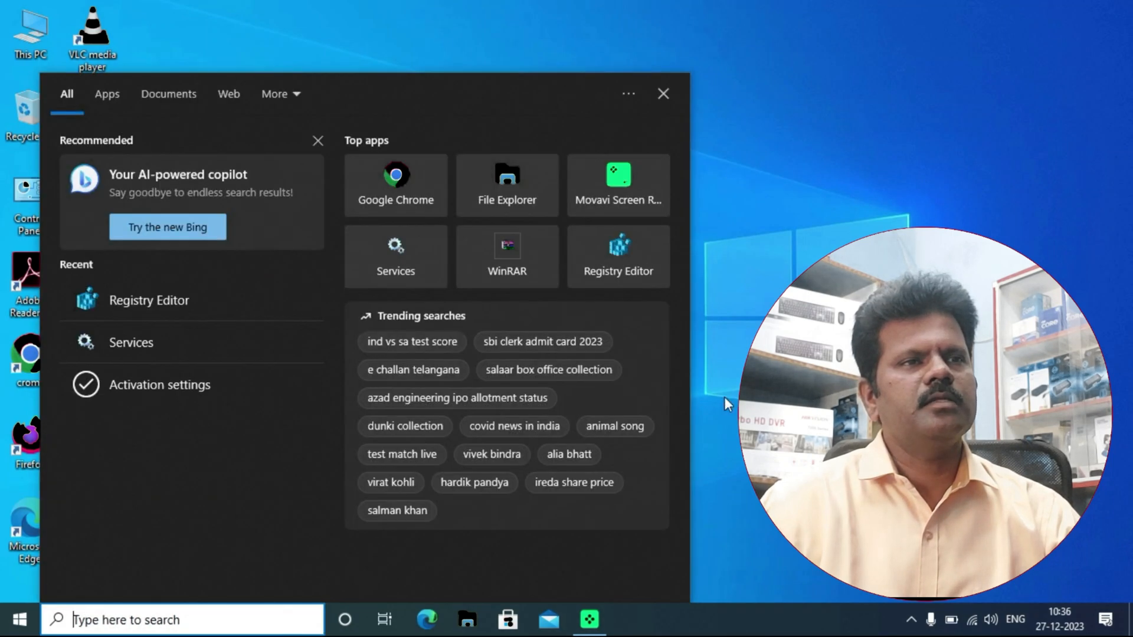
left_click(748, 407)
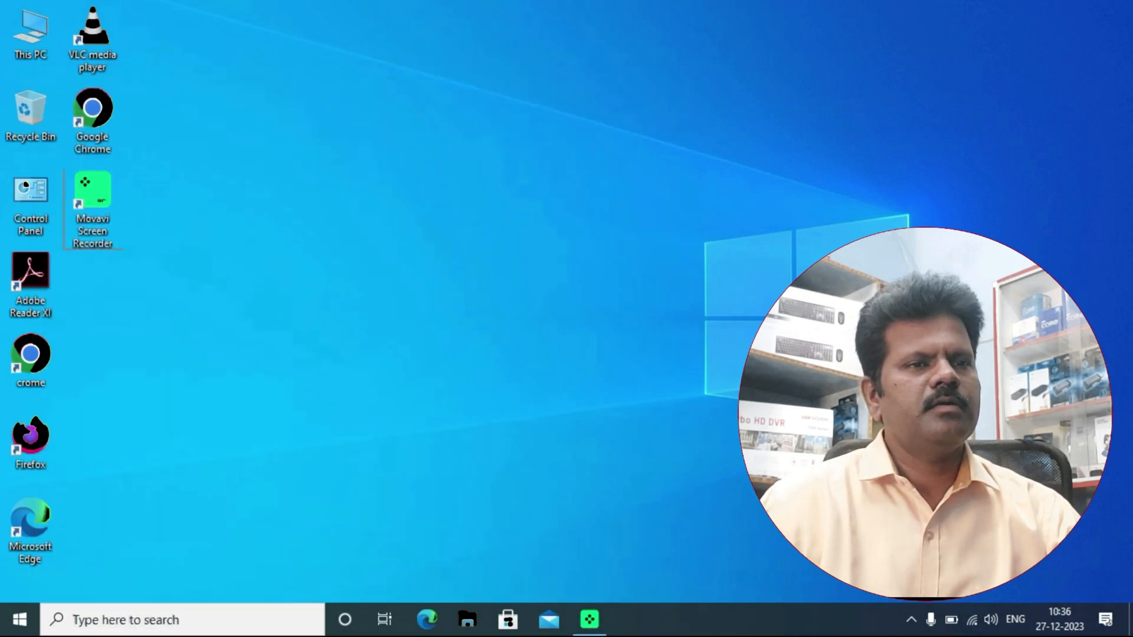
key("super+r")
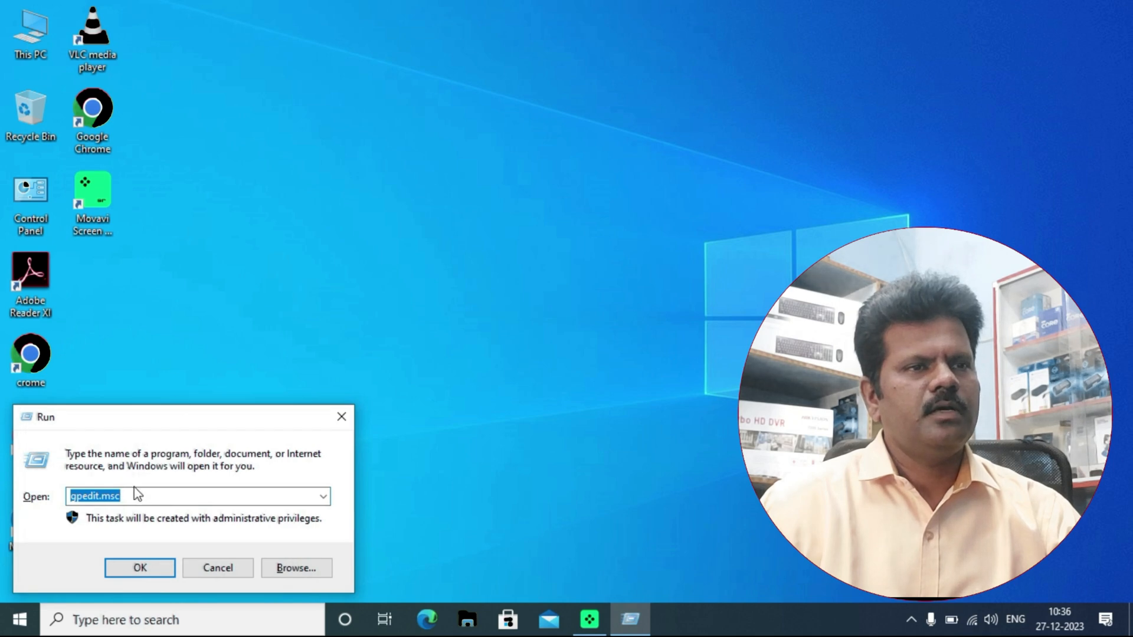
left_click(138, 566)
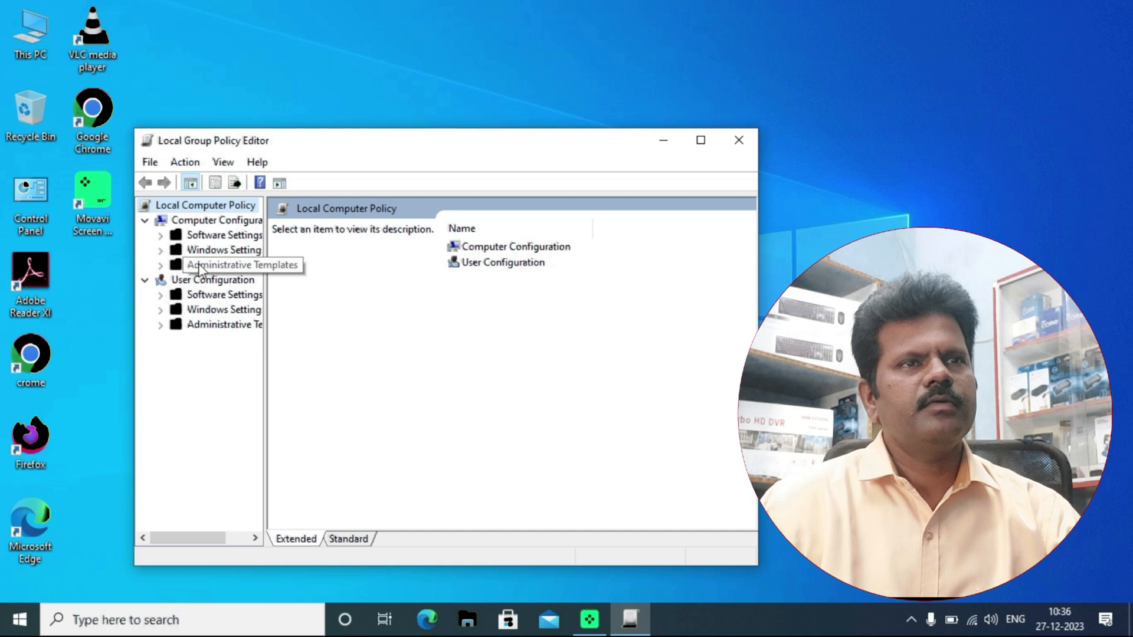
Maximize the editor and open the Windows Update folder in Computer Configuration's Administrative Templates > Windows Components
left_click(203, 266)
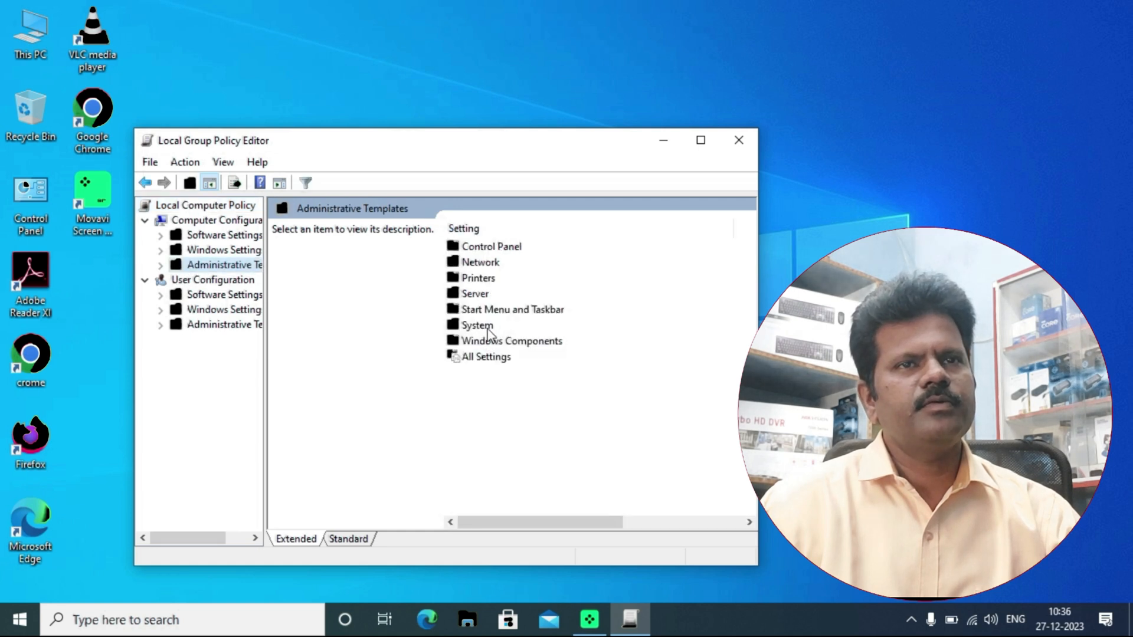
double_click(538, 344)
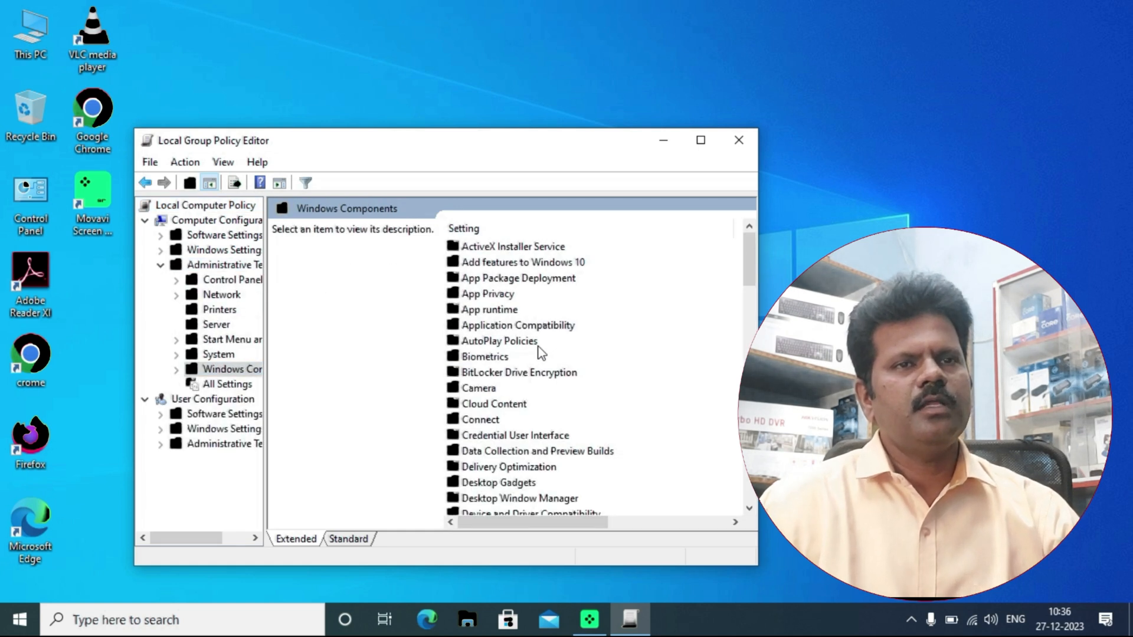
left_click(539, 347)
key("w")
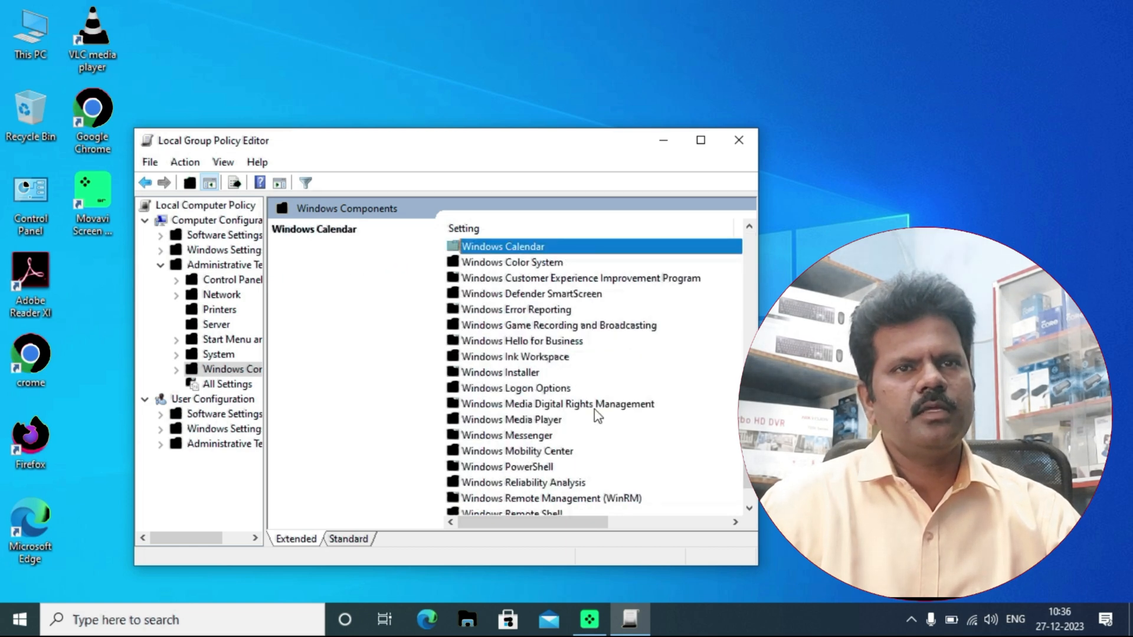
left_click(700, 140)
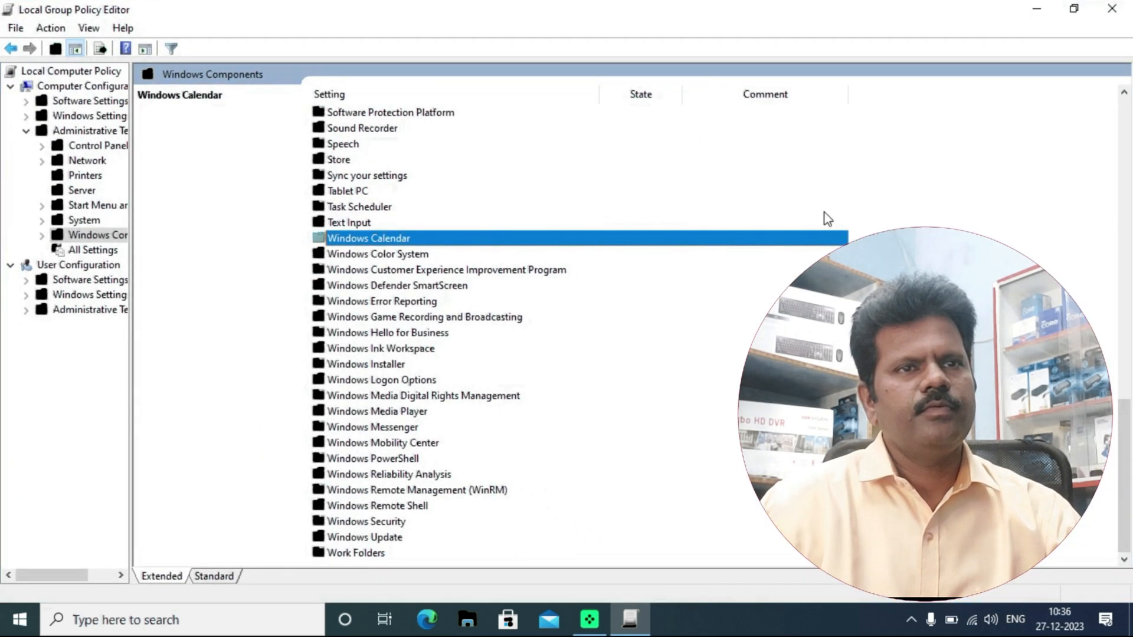
double_click(388, 538)
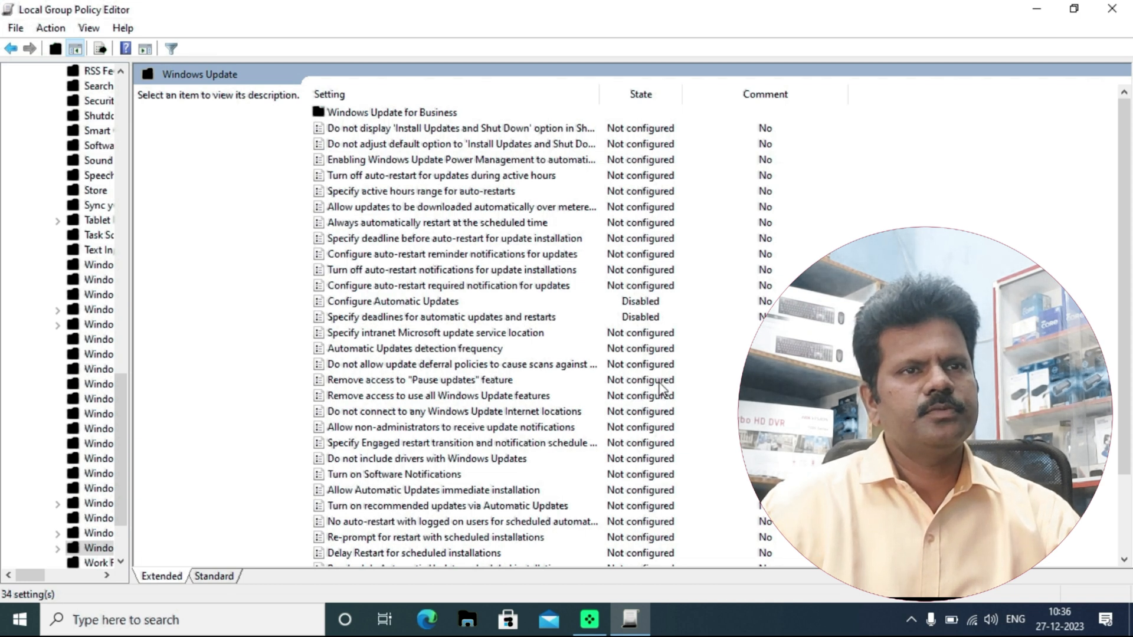
Set the policy "No auto-restart with logged on users for scheduled automatic updates installations" to Disabled and apply it
left_click_drag(1130, 255, 1131, 348)
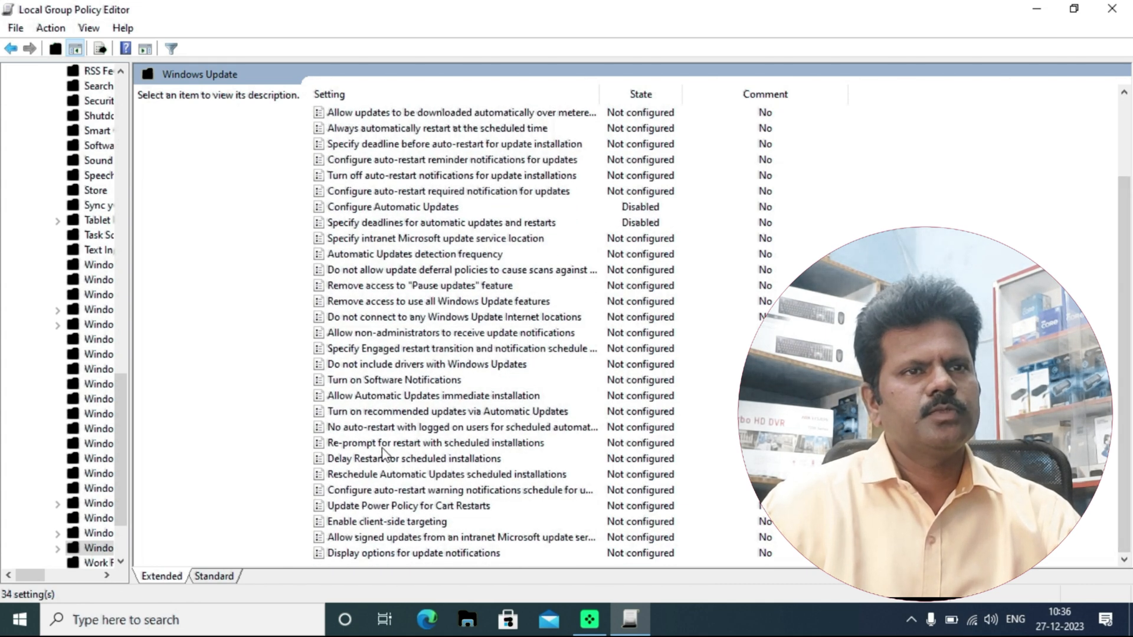
left_click(366, 429)
double_click(367, 429)
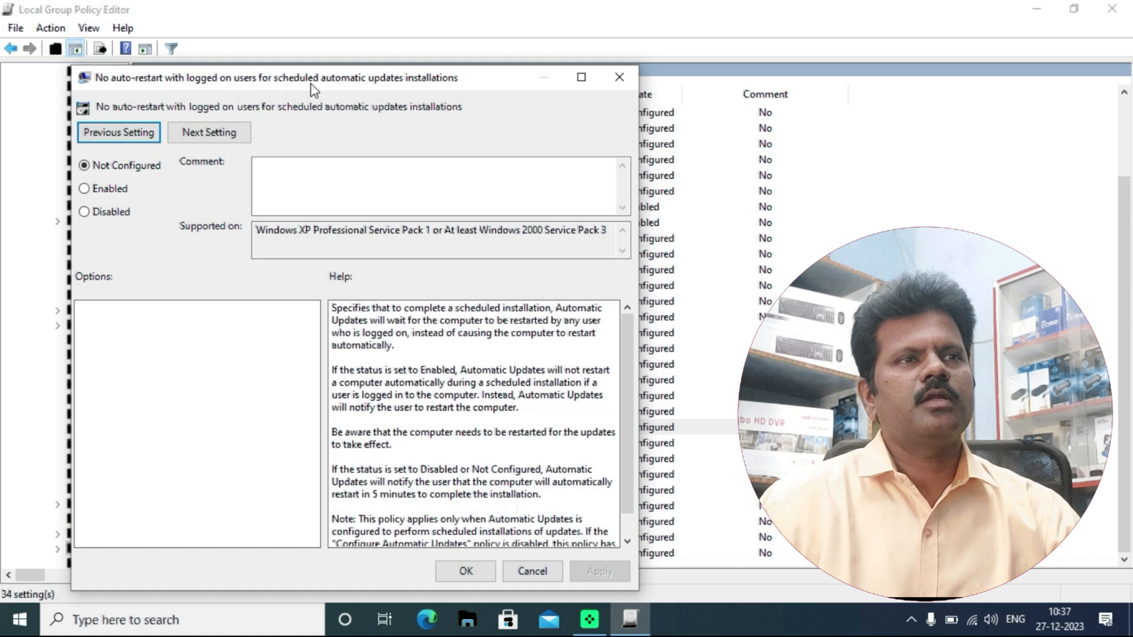
left_click(102, 220)
left_click(614, 577)
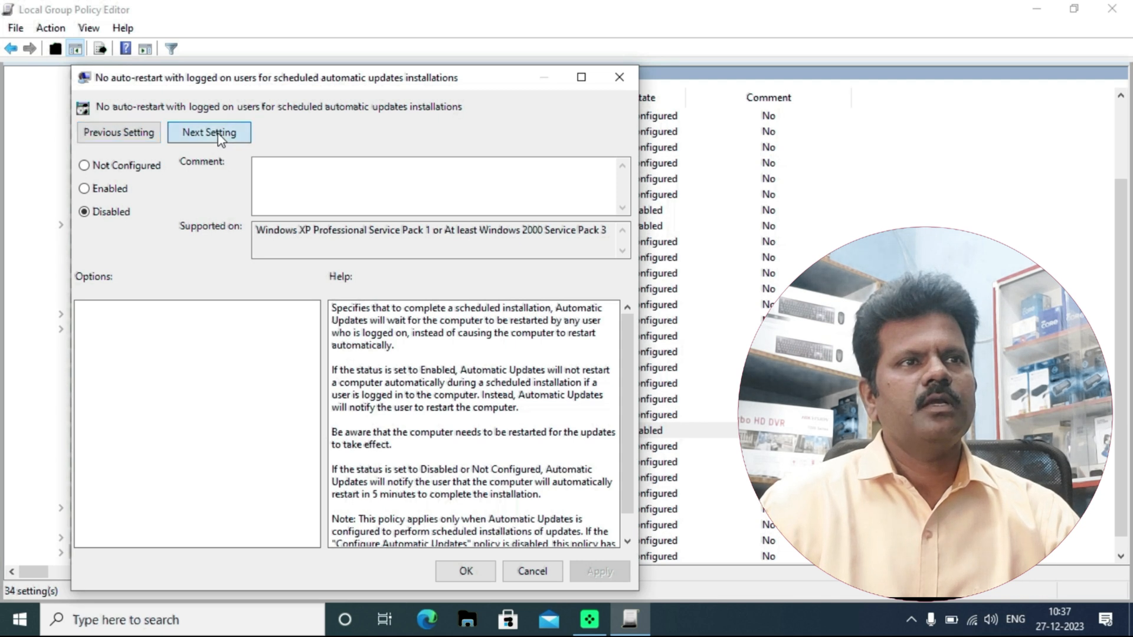
Set the following policy, "Re-prompt for restart with scheduled installations", to Disabled, apply it and close the policy editor
left_click(219, 136)
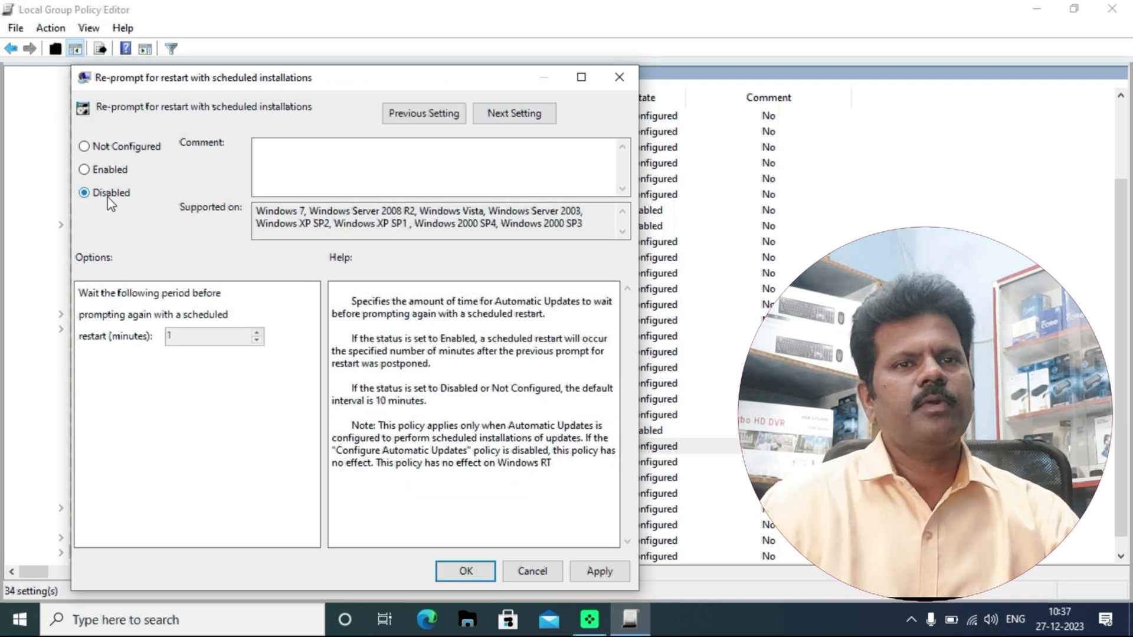
left_click(589, 574)
left_click(465, 572)
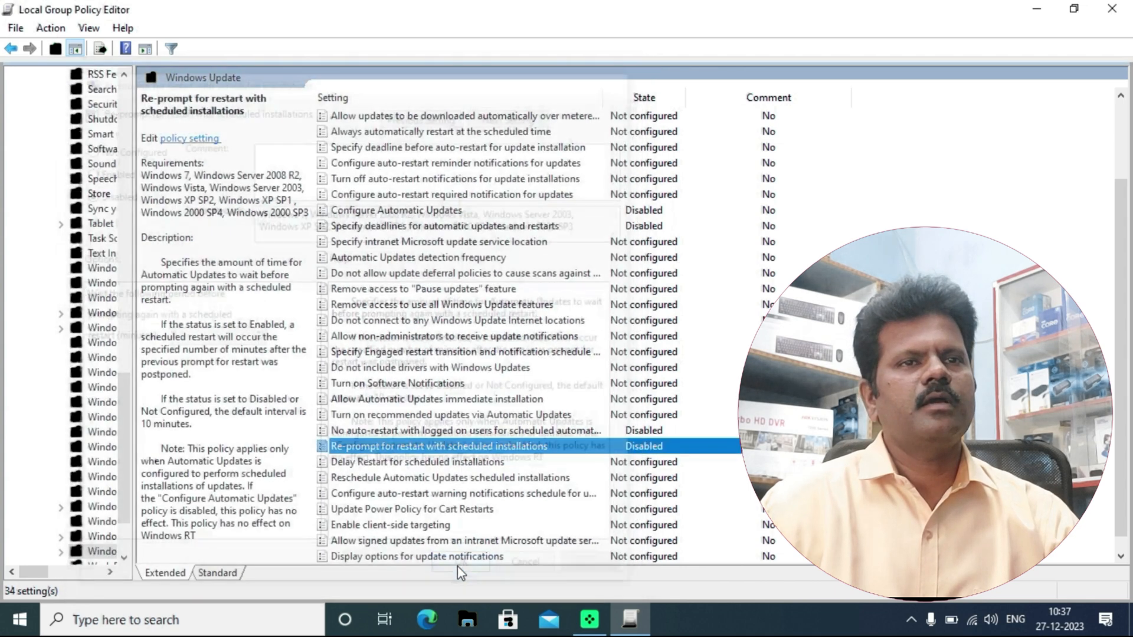
left_click(1126, 7)
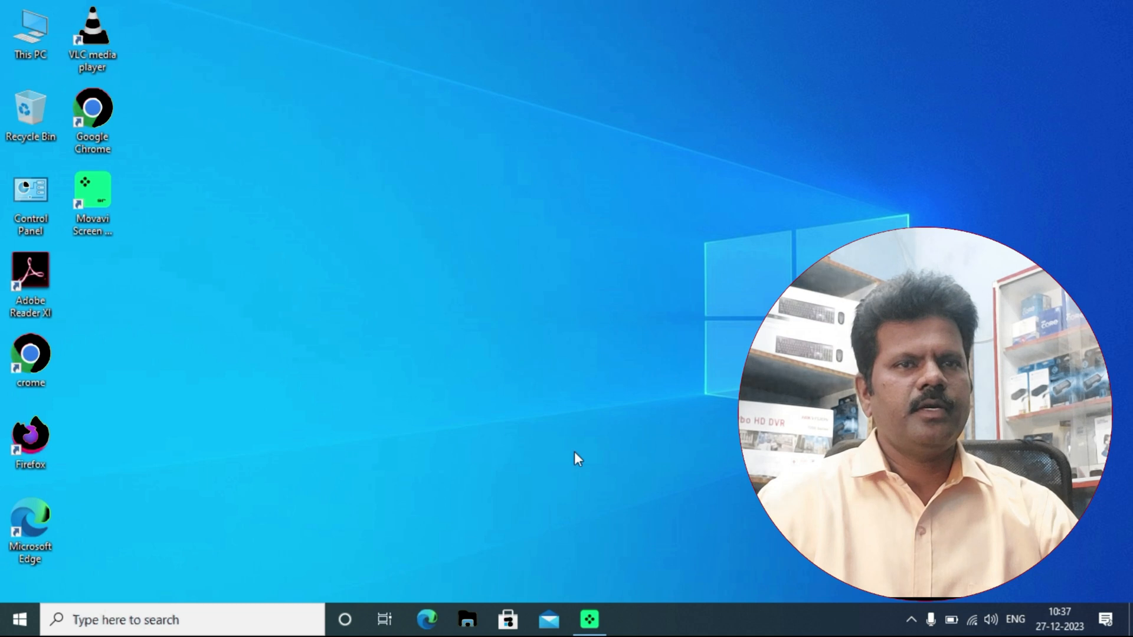
Open the computer's power options for a restart
left_click(20, 620)
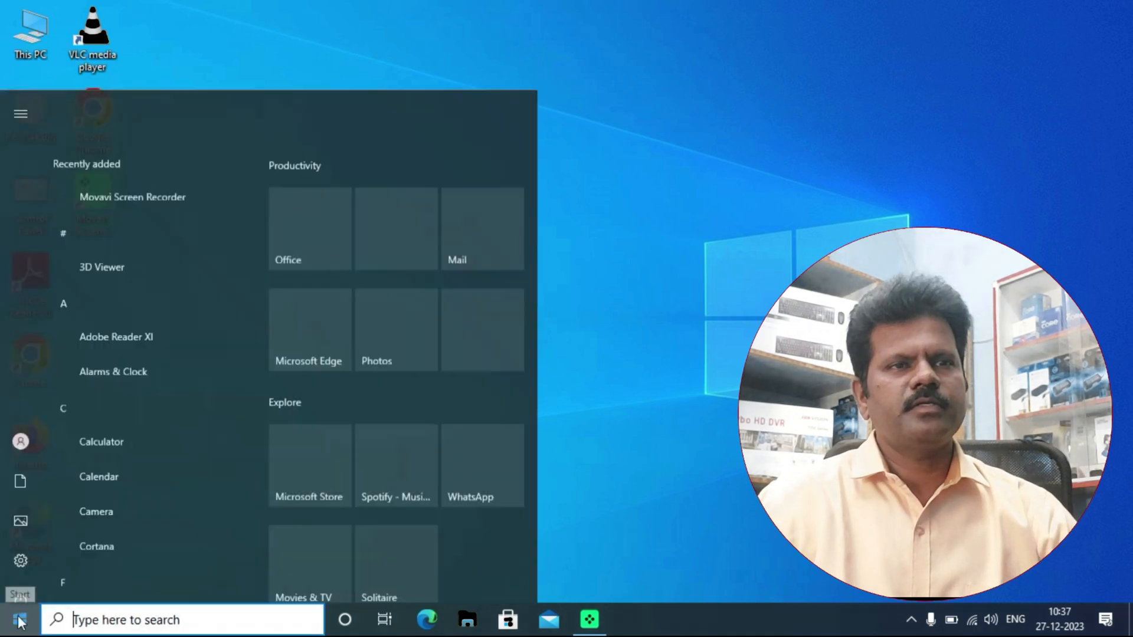
left_click(48, 581)
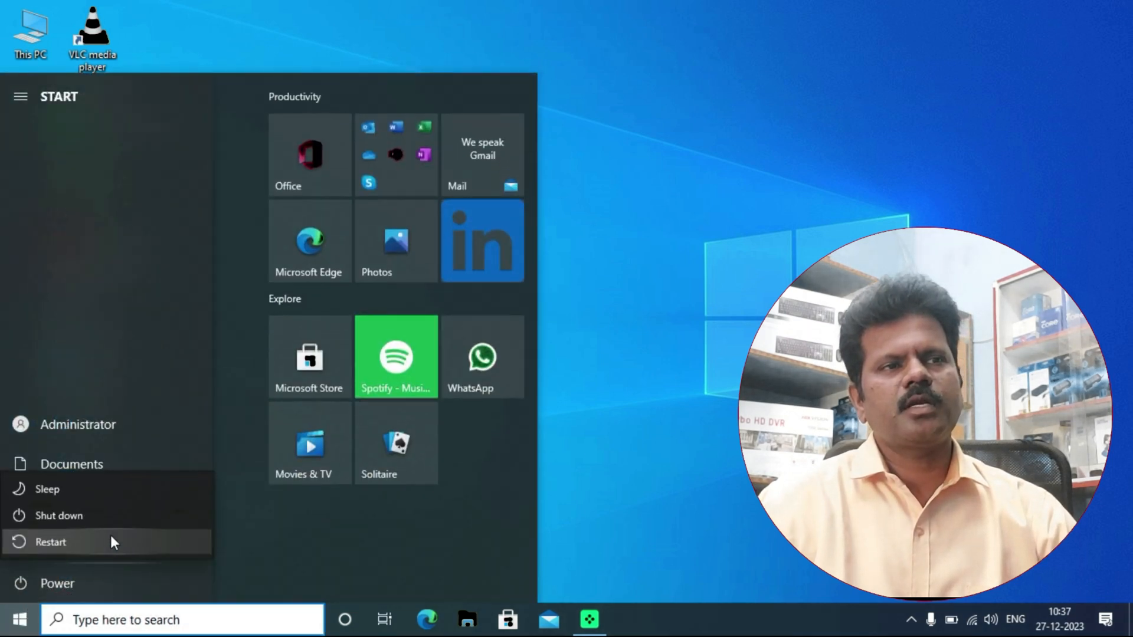